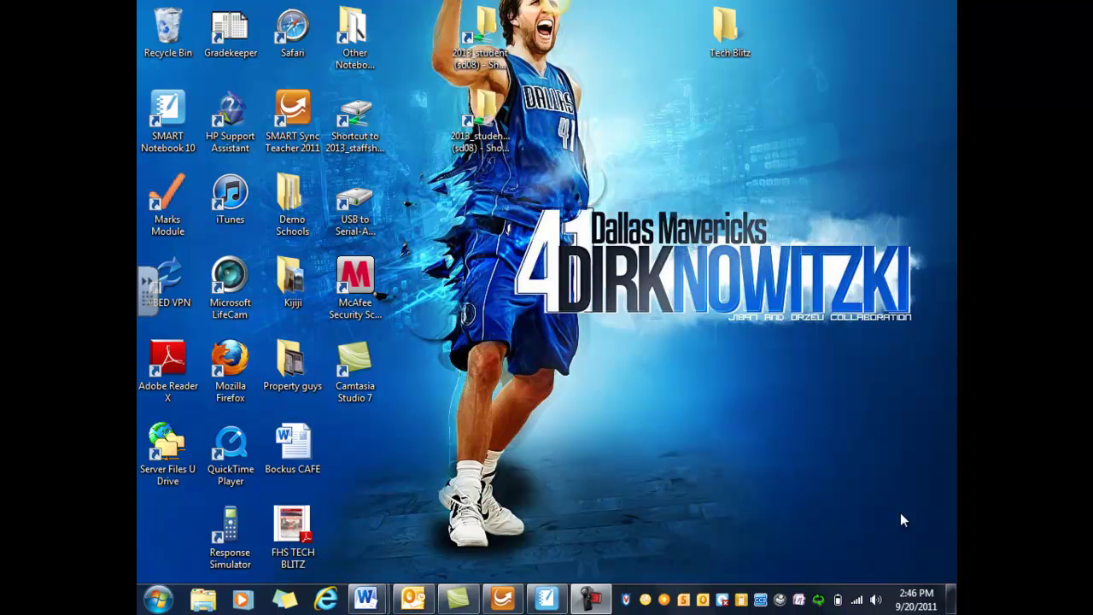
# - Switch to SMART Sync and look over the thumbnails of all connected student computers
pyautogui.click(503, 599)
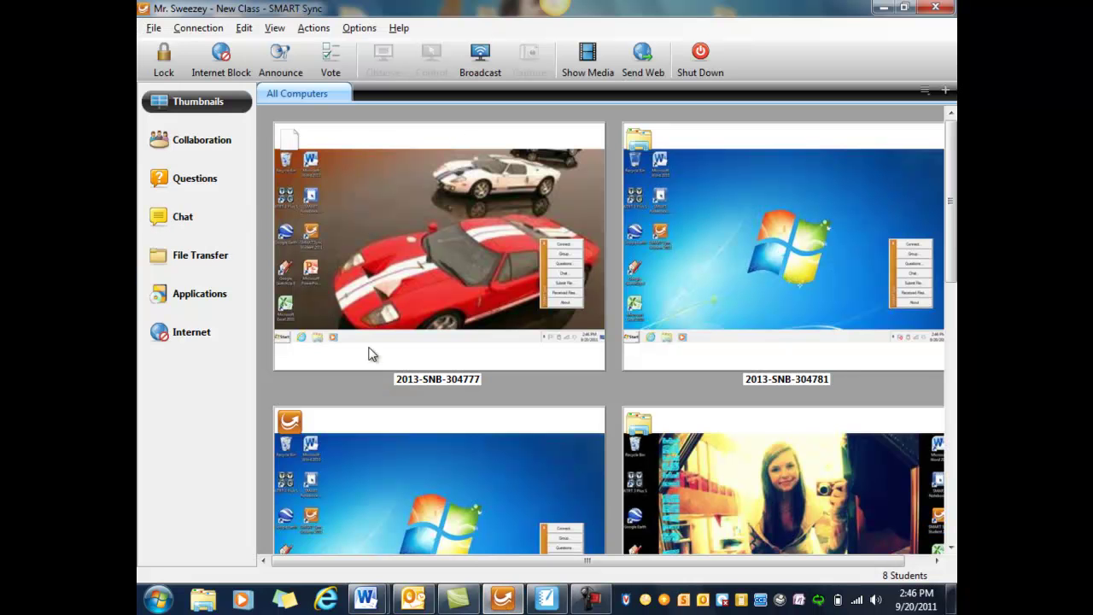
pyautogui.moveTo(952, 136); pyautogui.dragTo(786, 256)
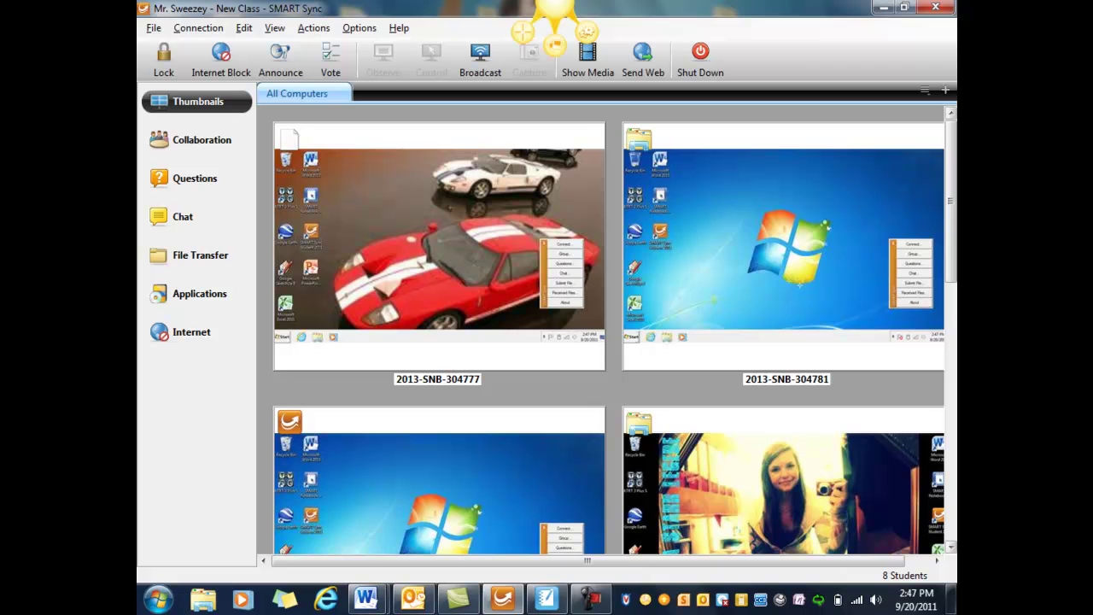
pyautogui.moveTo(953, 303); pyautogui.dragTo(935, 218)
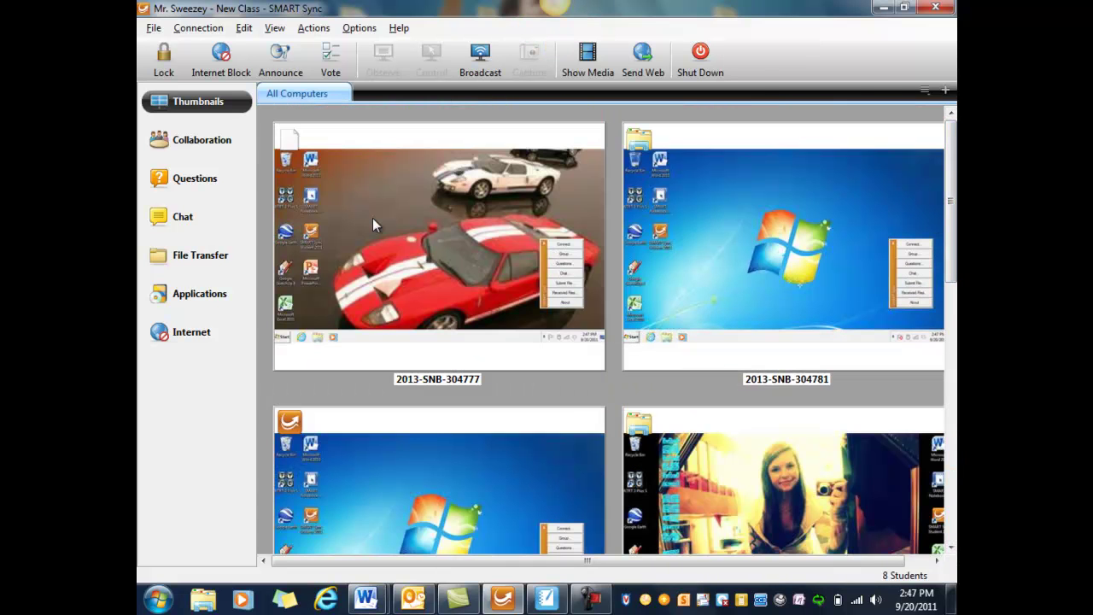
# - Lock all student computers and unlock them again
pyautogui.click(160, 73)
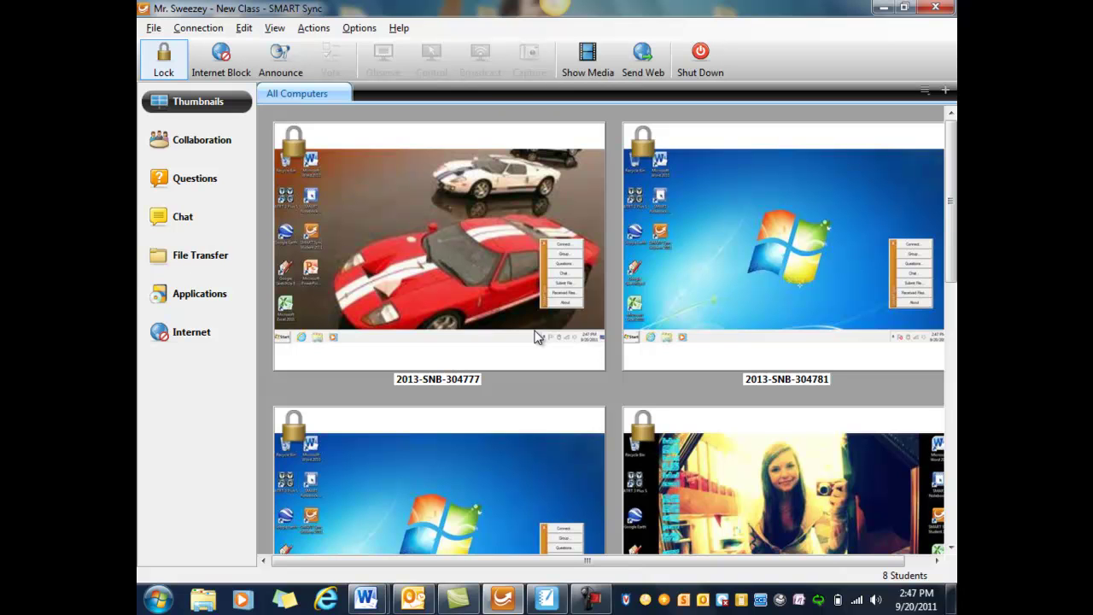
pyautogui.click(158, 62)
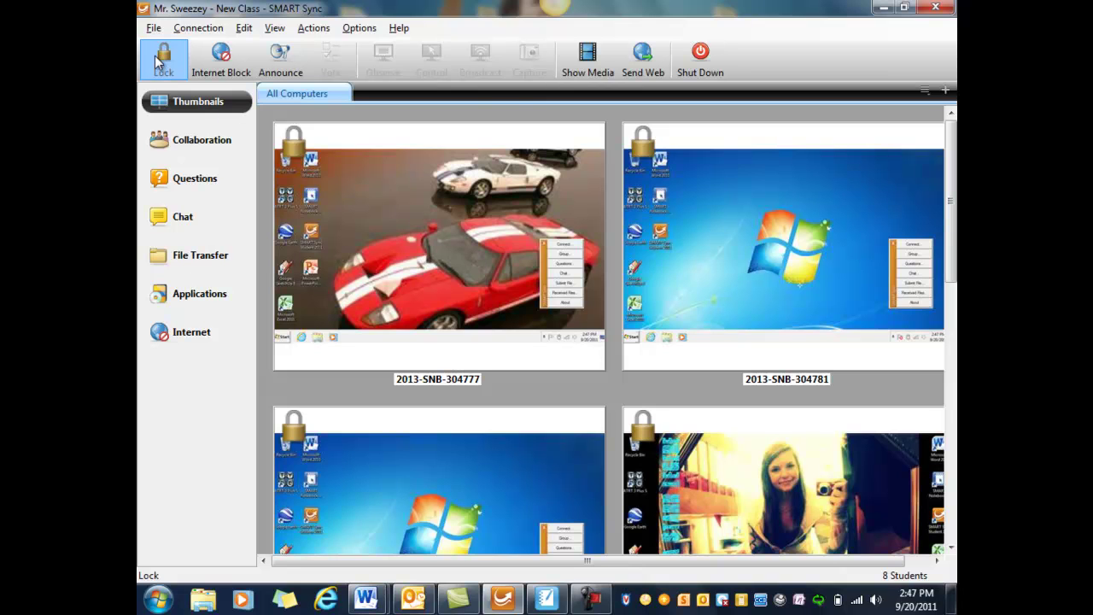
pyautogui.click(160, 60)
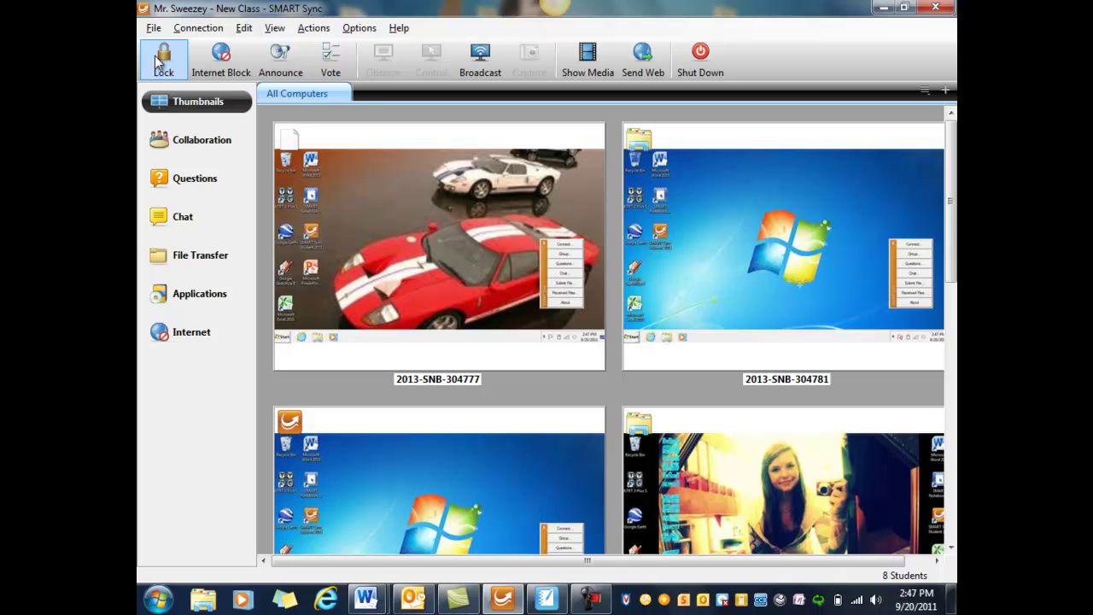
# - Send the announcement "Pay attention please" to all students
pyautogui.click(279, 61)
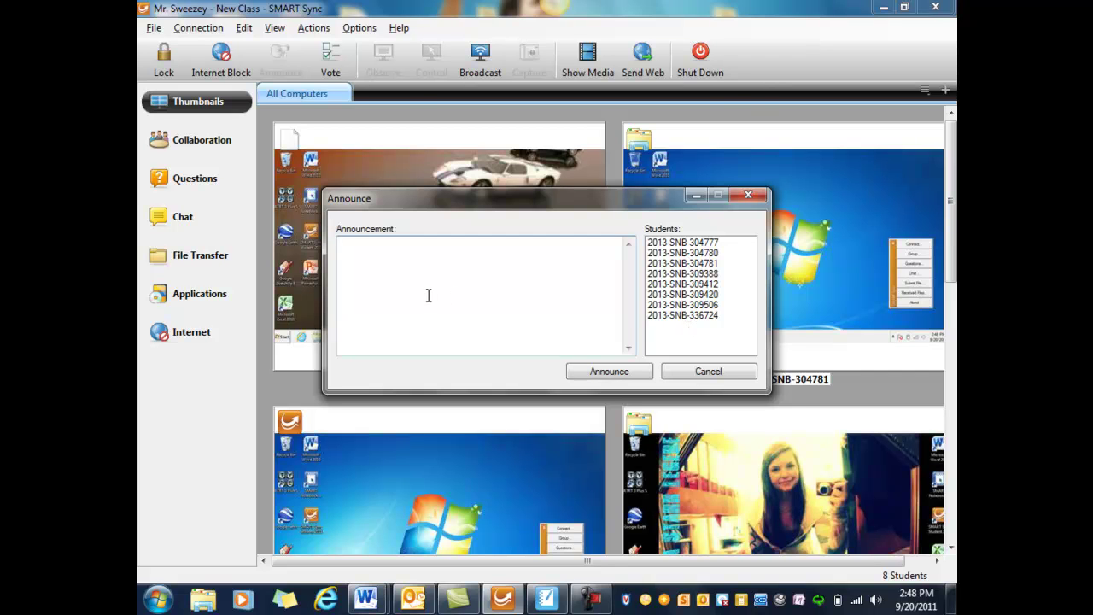
pyautogui.write('Pay attention please')
pyautogui.click(602, 372)
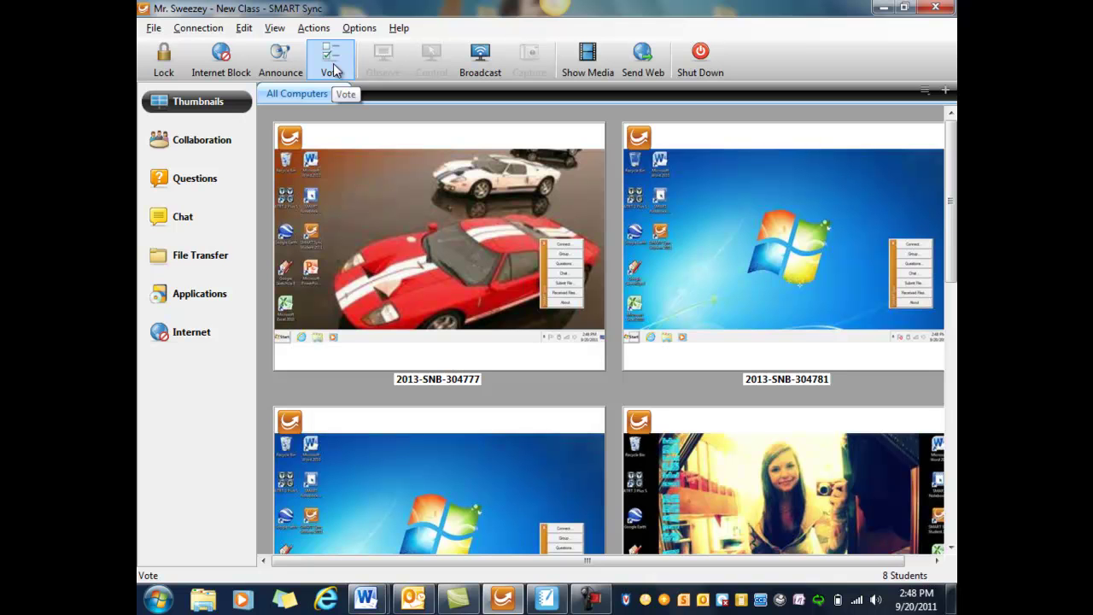
# - Start a yes/no vote for all students with the question "Did you understand the last concept?"
pyautogui.click(332, 62)
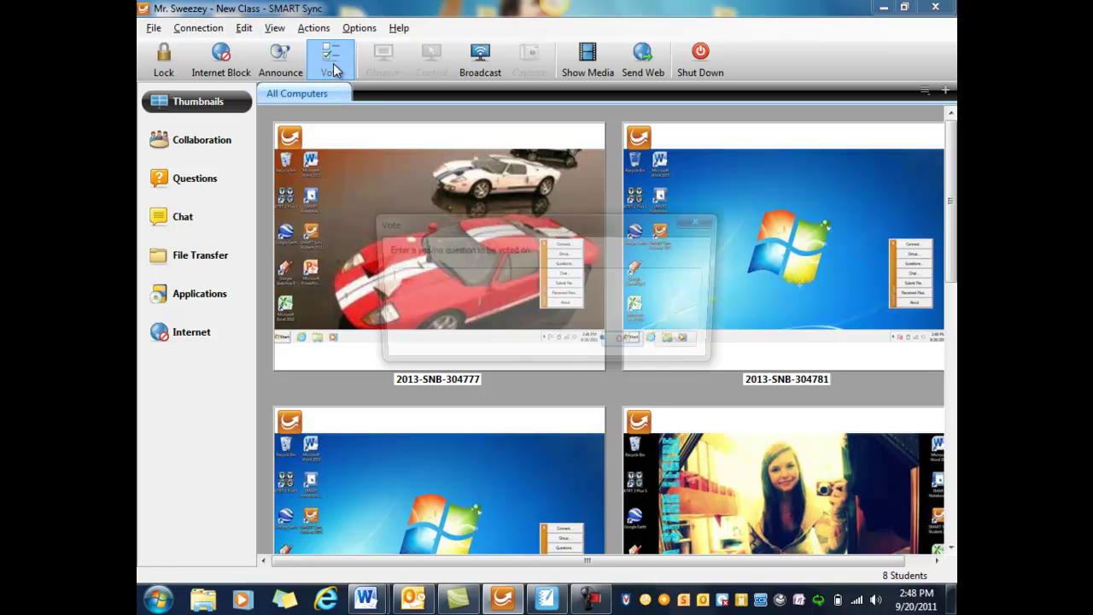
pyautogui.write('Did you understand the last concept?')
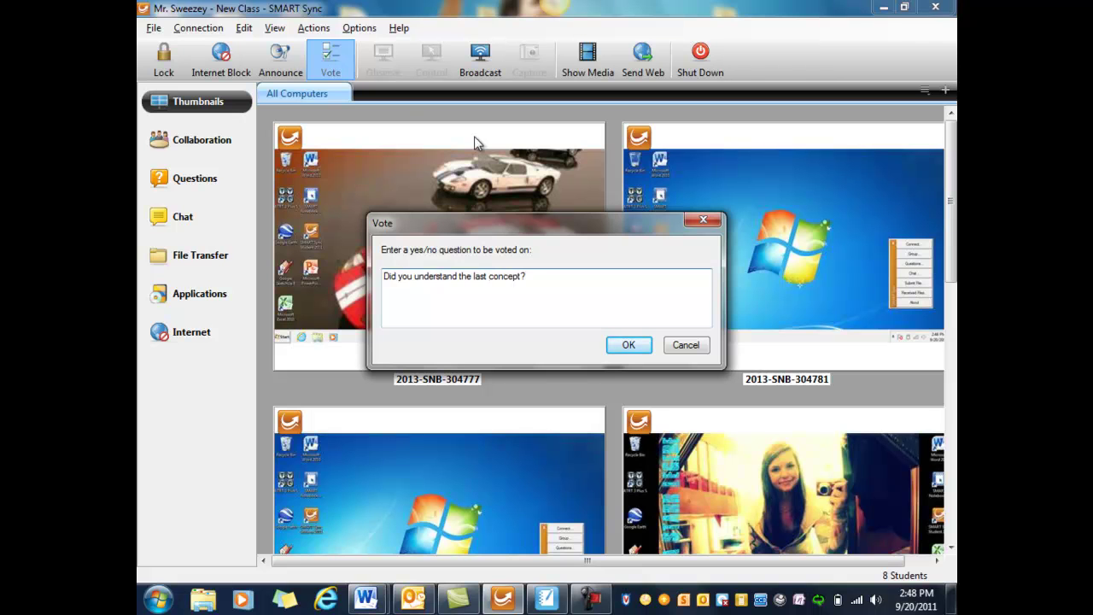
pyautogui.click(630, 344)
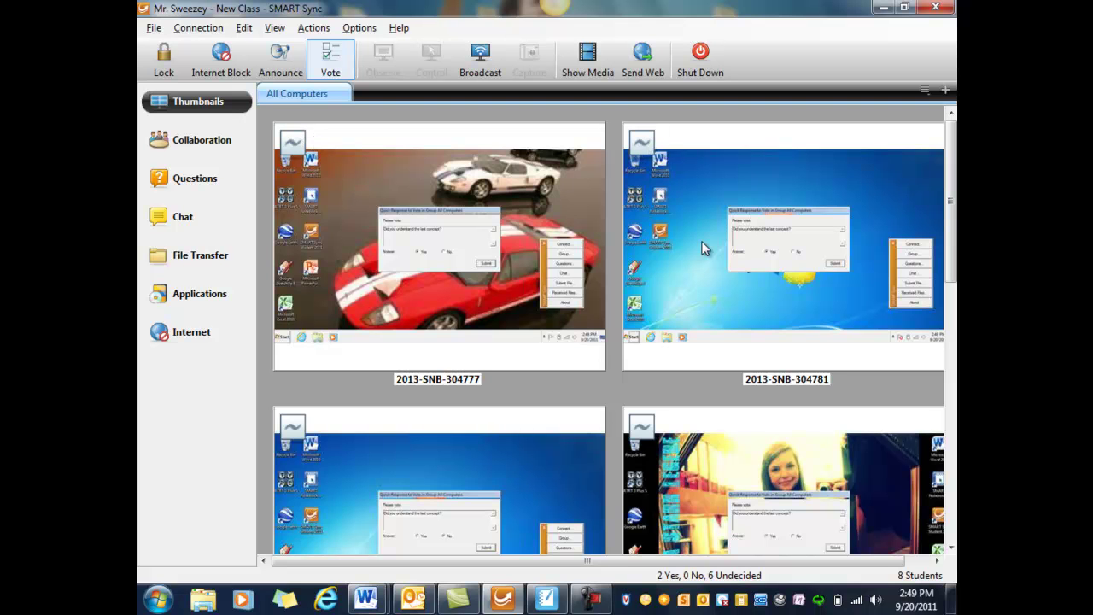
# - Submit the Yes vote on student desktop 2013-SNB-304777, close its view and review the votes across the student thumbnails
pyautogui.doubleClick(810, 290)
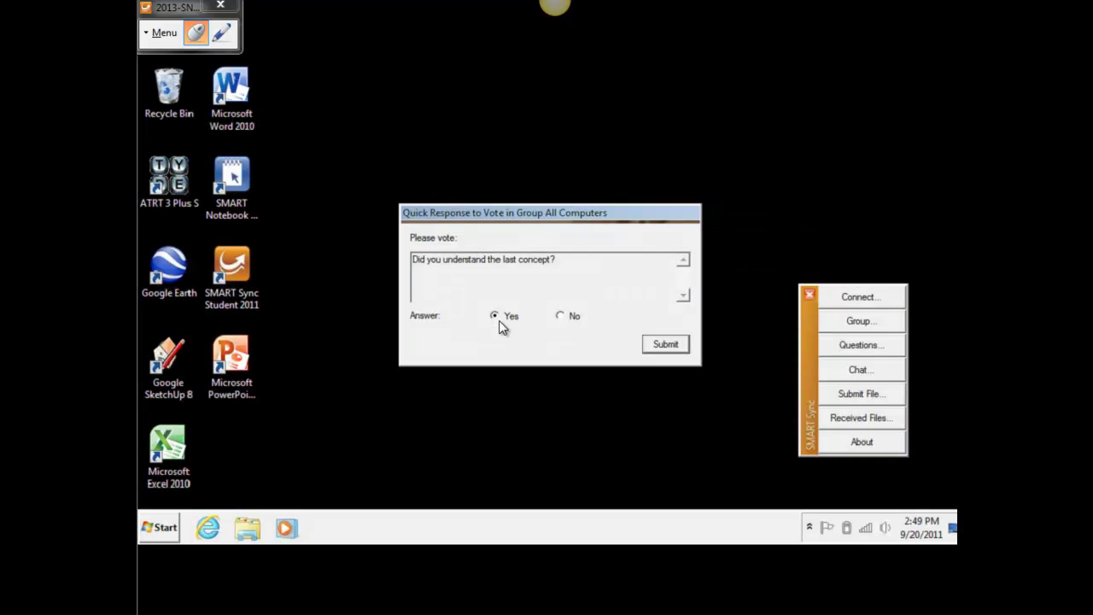
pyautogui.click(660, 344)
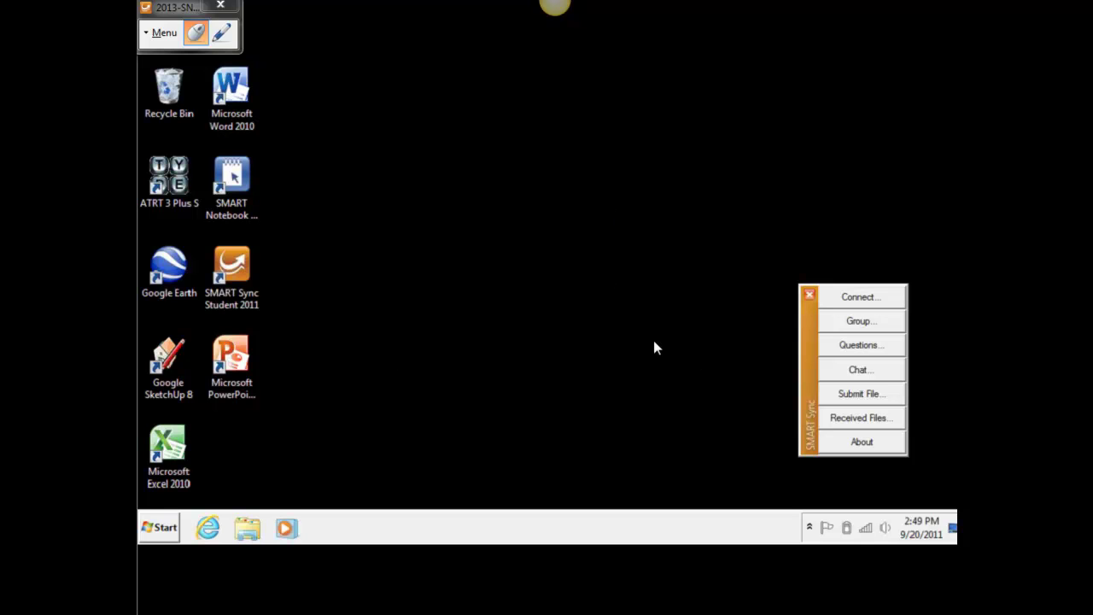
pyautogui.click(220, 6)
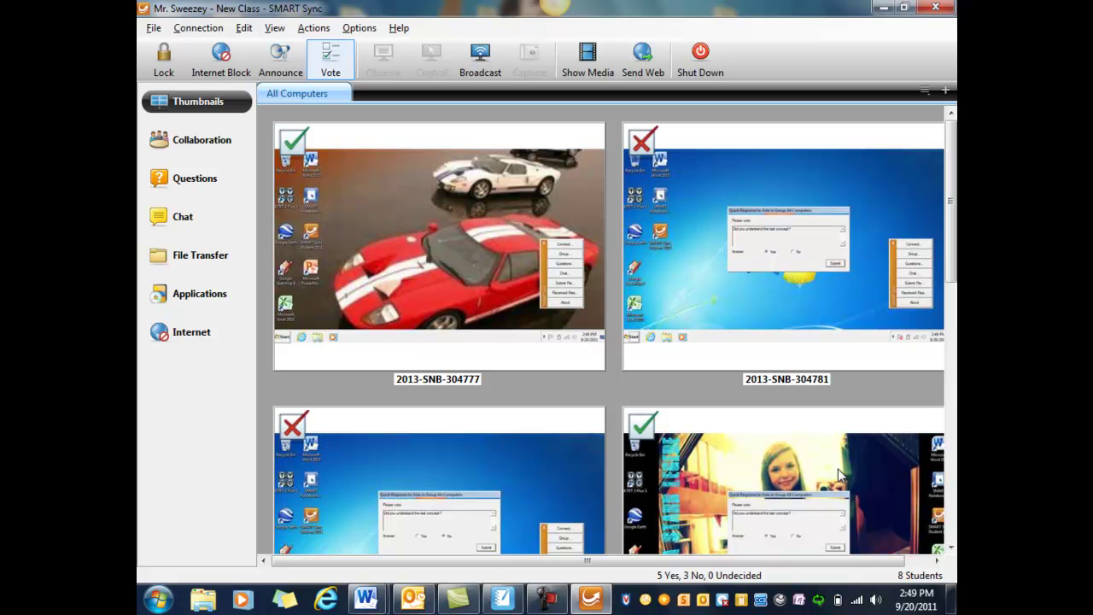
pyautogui.moveTo(952, 276); pyautogui.dragTo(848, 243)
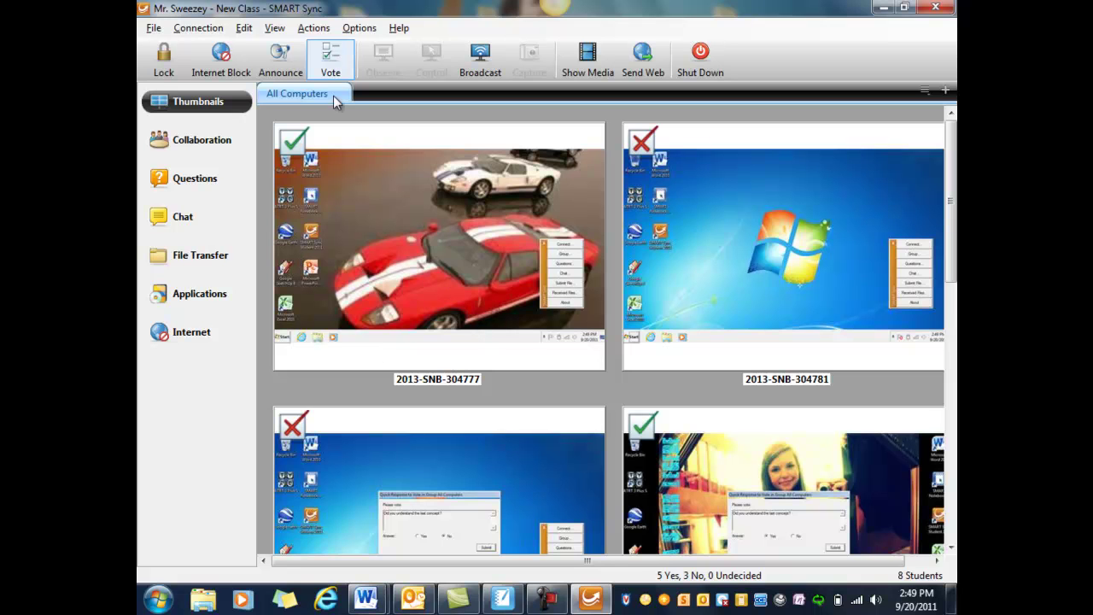
# - Take control of student computer 2013-SNB-304777 and try it out by opening and closing its Start menu
pyautogui.click(401, 246)
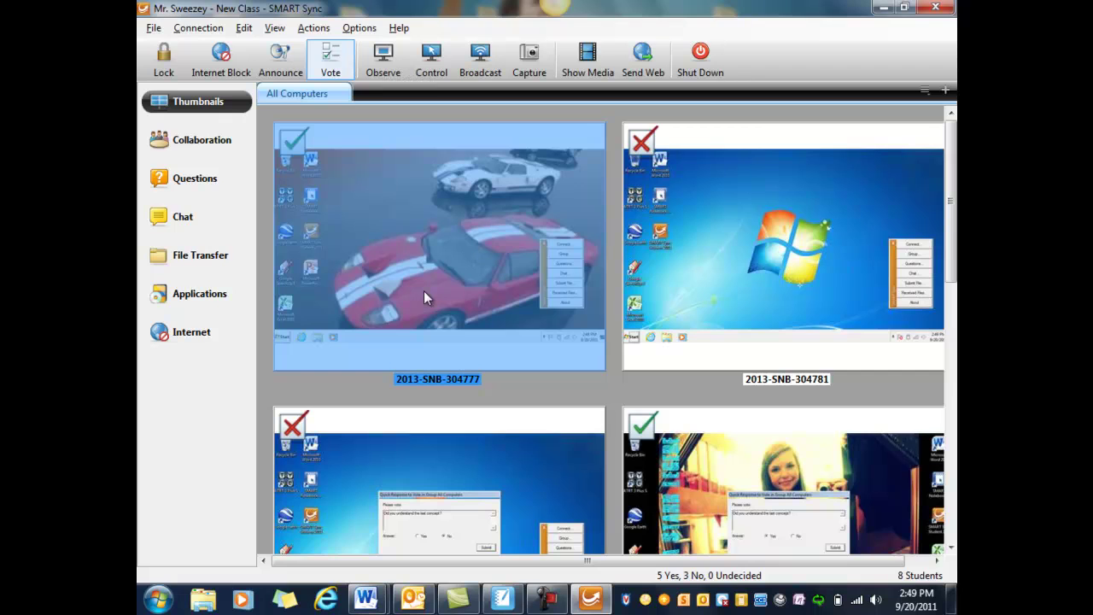
pyautogui.doubleClick(405, 270)
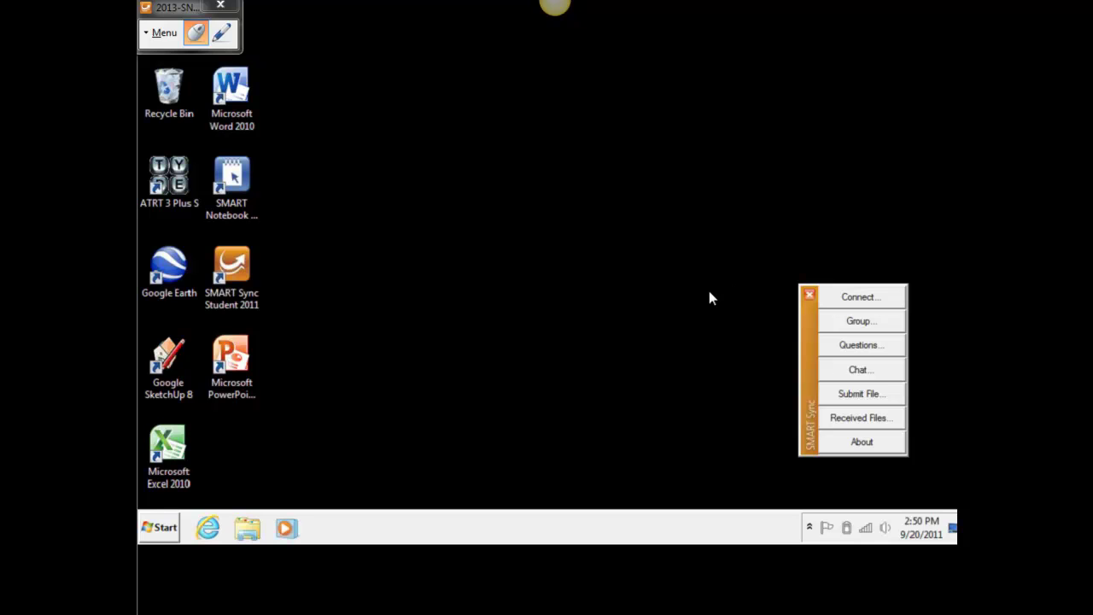
pyautogui.click(158, 34)
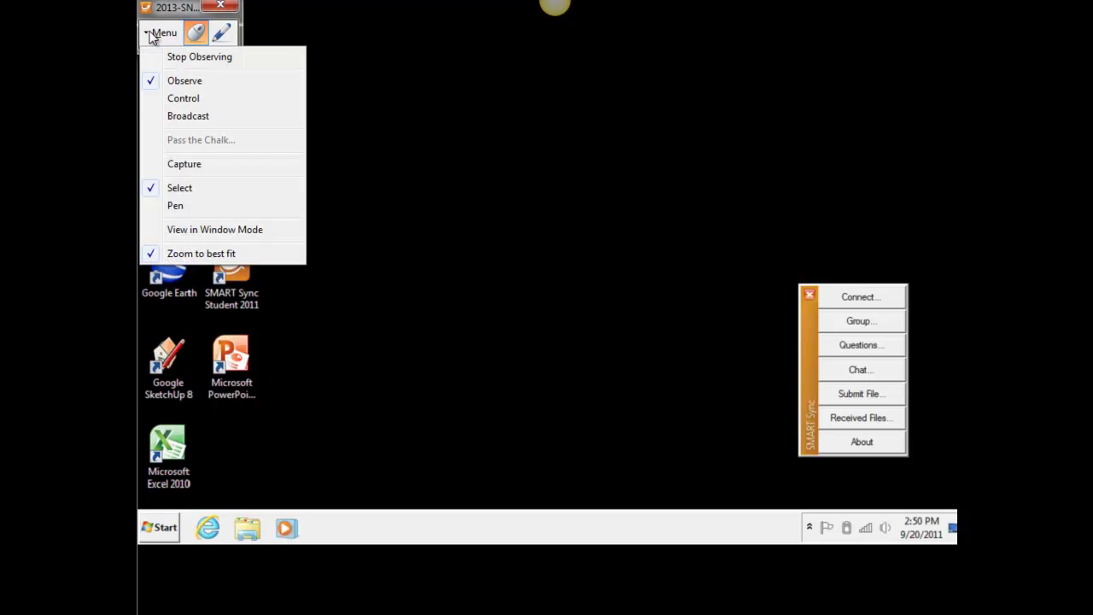
pyautogui.click(173, 98)
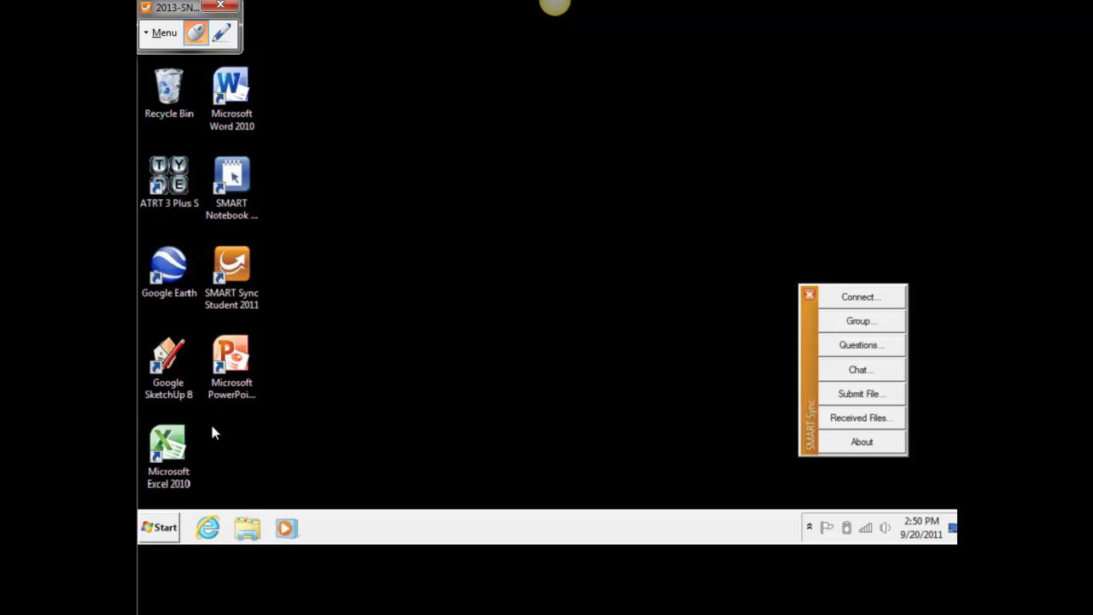
pyautogui.click(156, 528)
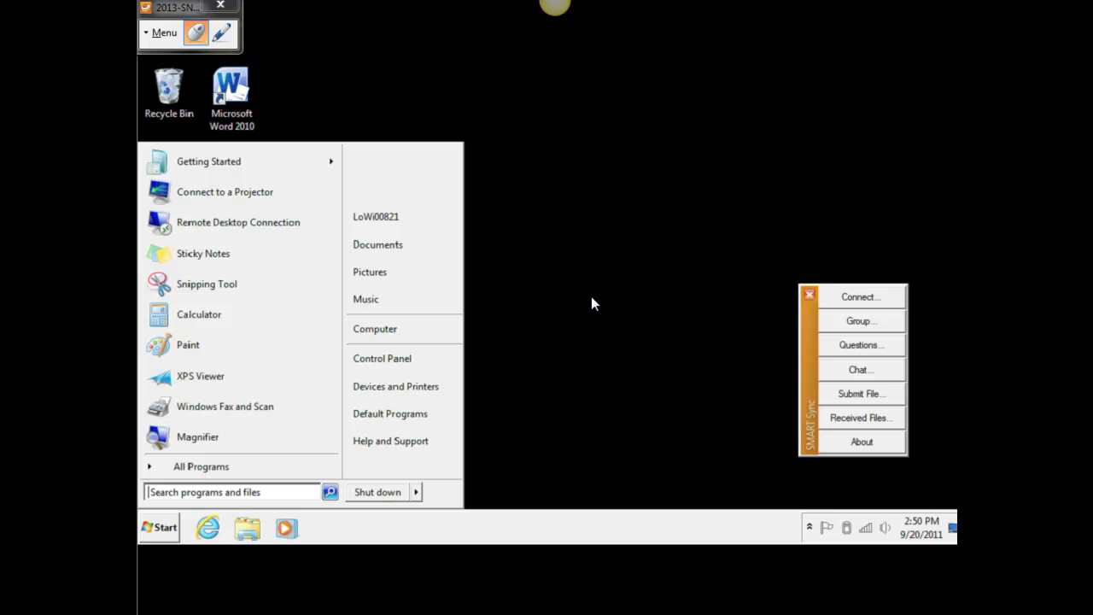
pyautogui.click(578, 246)
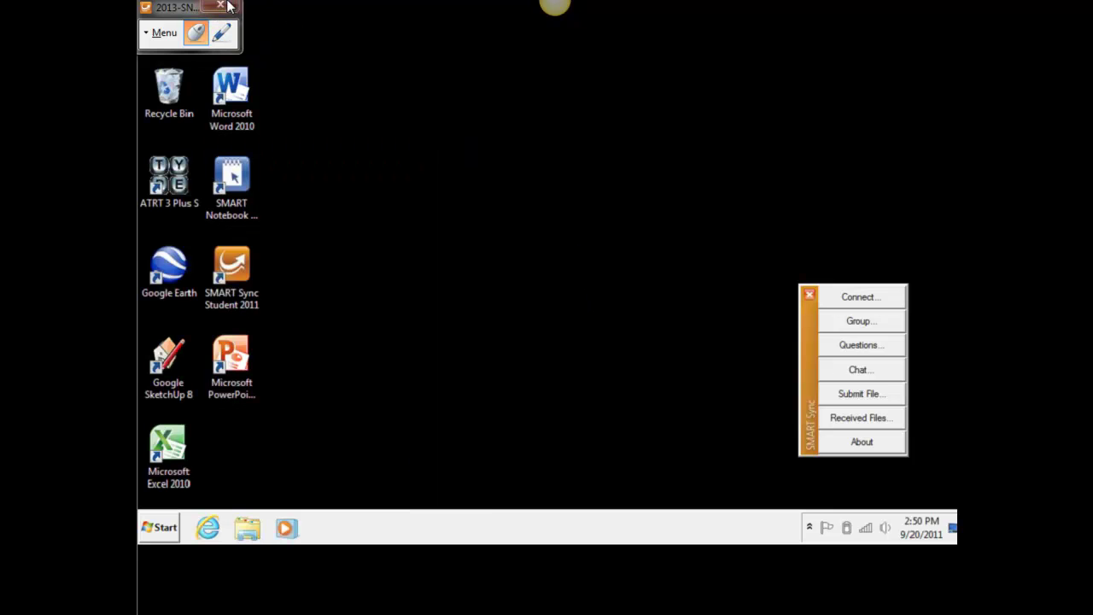
# - Switch the session with 2013-SNB-304777 from controlling to broadcasting its desktop to the class
pyautogui.click(170, 31)
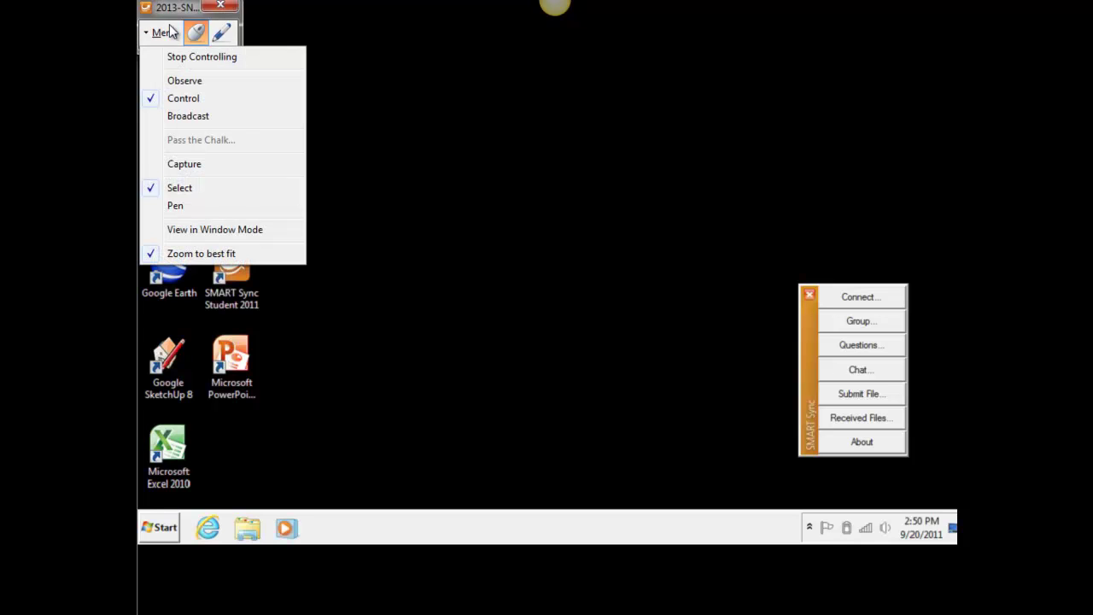
pyautogui.click(170, 117)
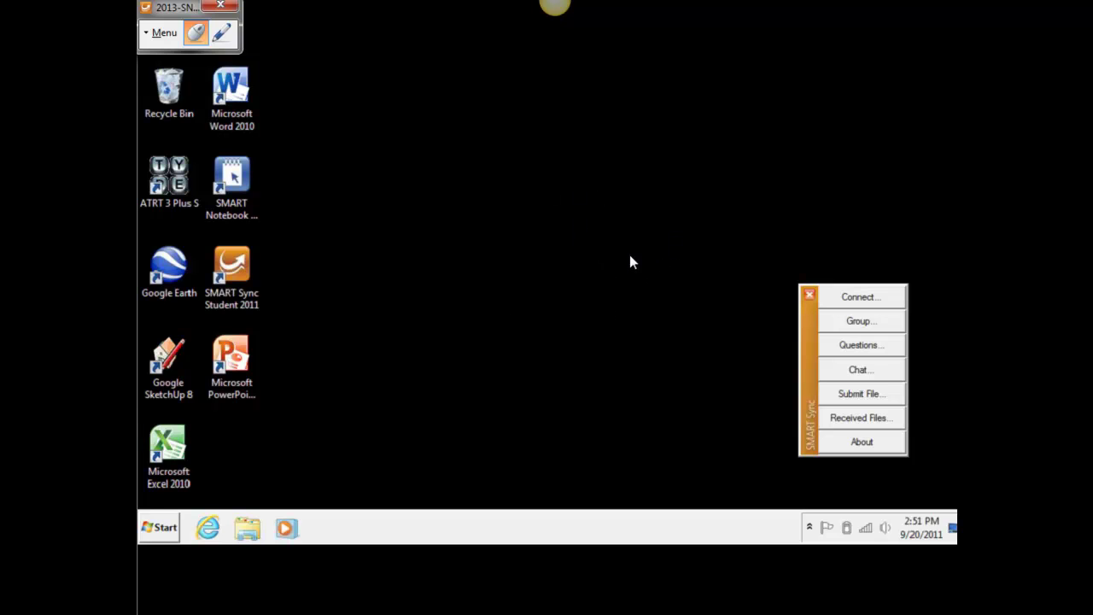
pyautogui.click(156, 39)
pyautogui.click(471, 139)
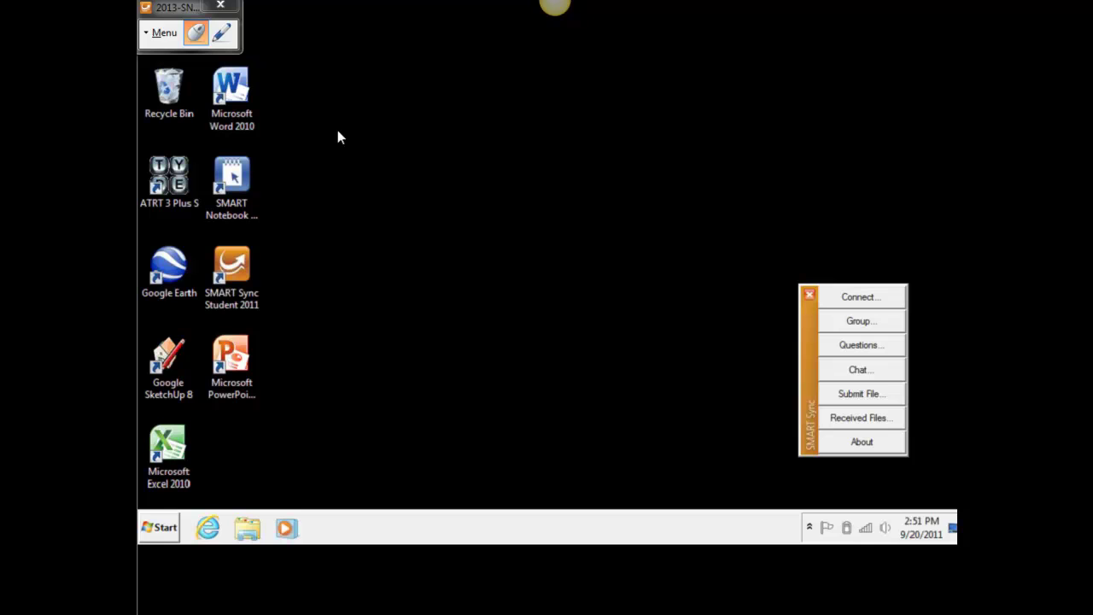
# - Capture the broadcast student desktop as a JPEG in the Pictures library and close the desktop view
pyautogui.click(150, 36)
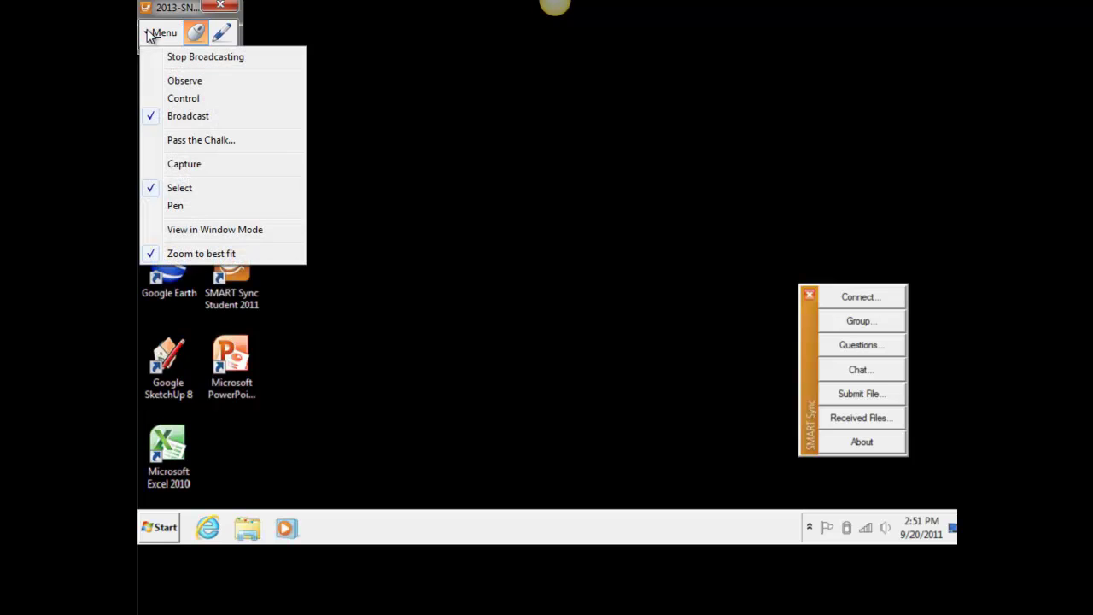
pyautogui.click(190, 167)
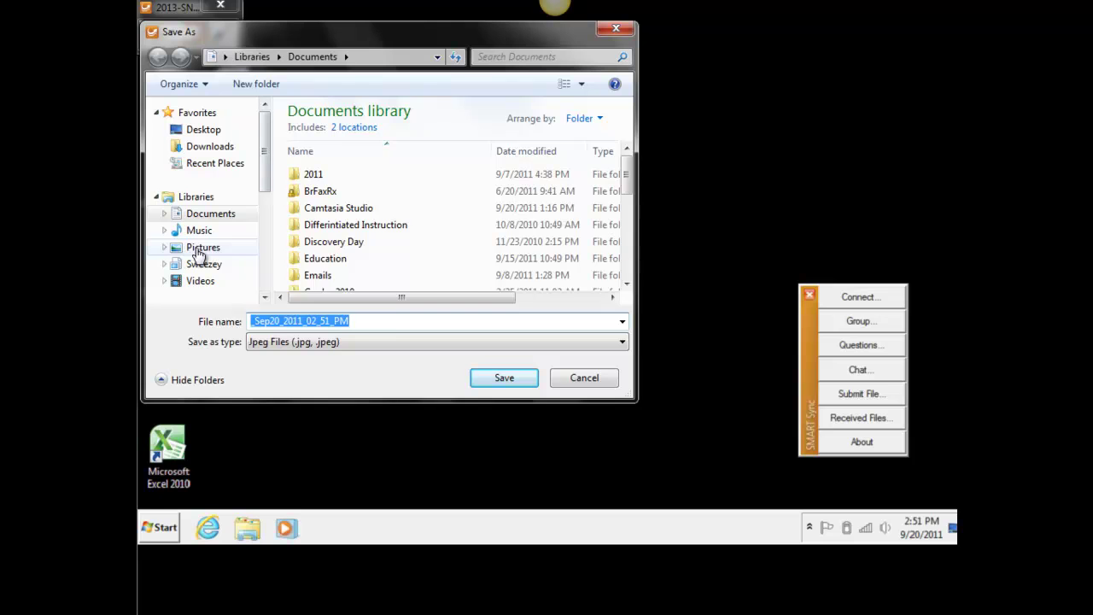
pyautogui.click(197, 249)
pyautogui.click(502, 381)
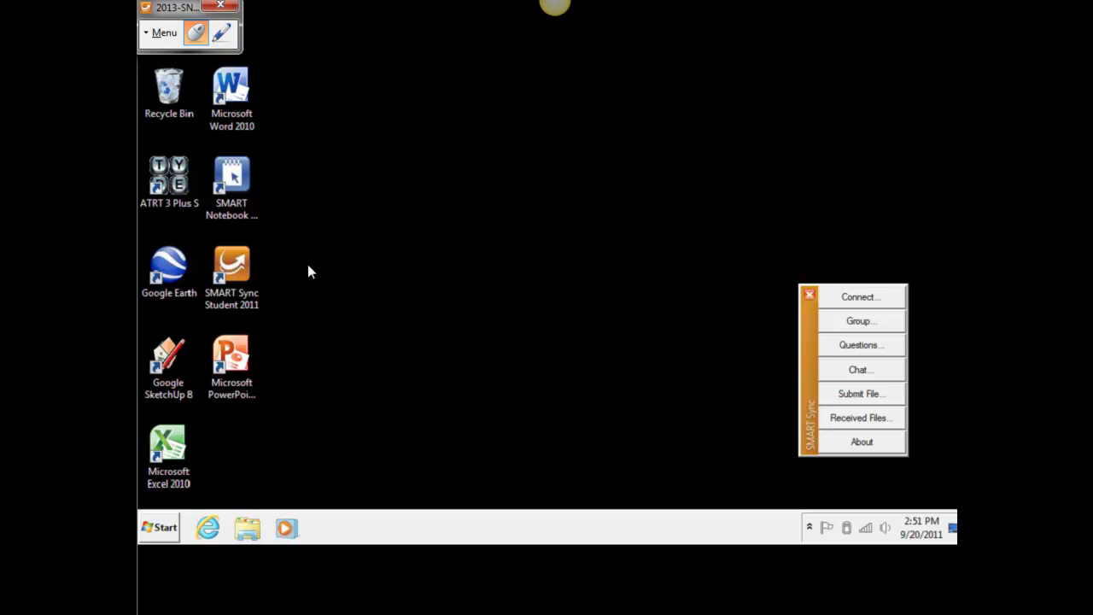
pyautogui.click(220, 6)
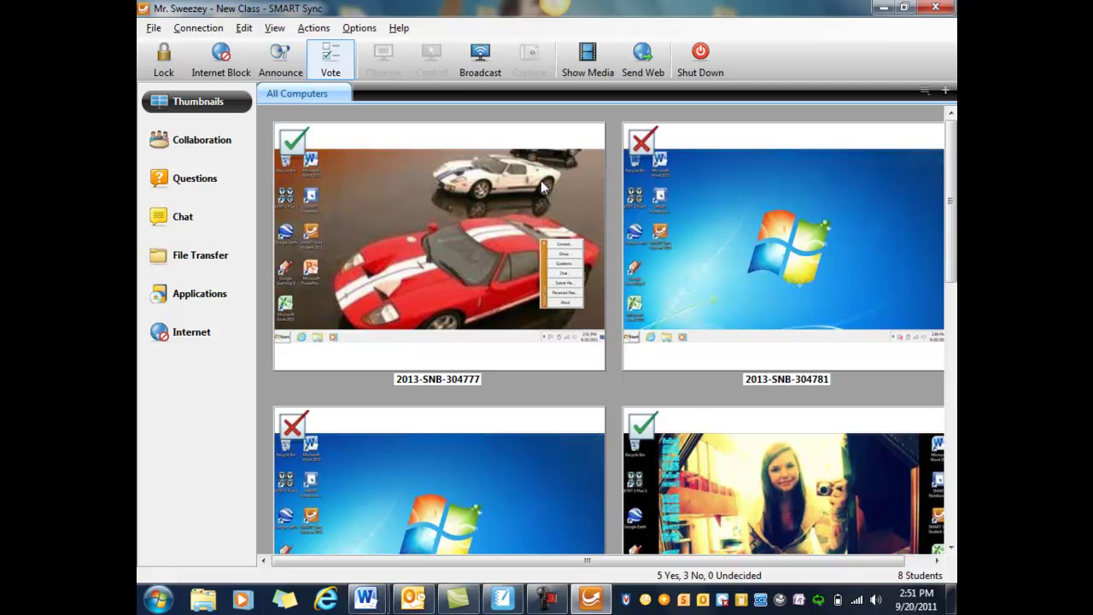
# - Broadcast the teacher desktop to all students, circling the McAfee shortcut in red with the pen before ending the broadcast
pyautogui.click(499, 53)
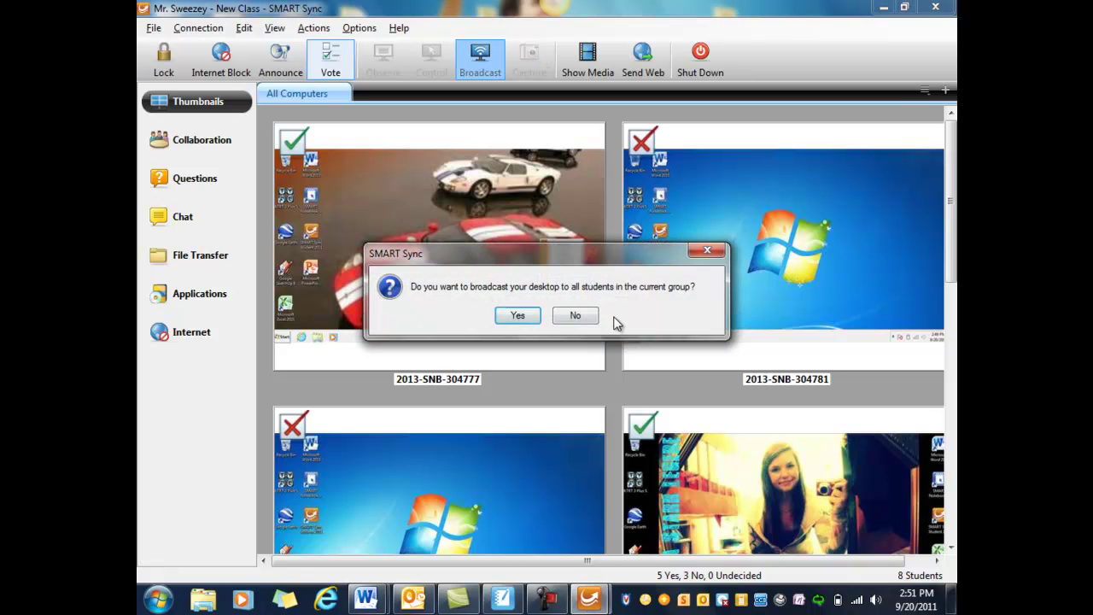
pyautogui.click(524, 317)
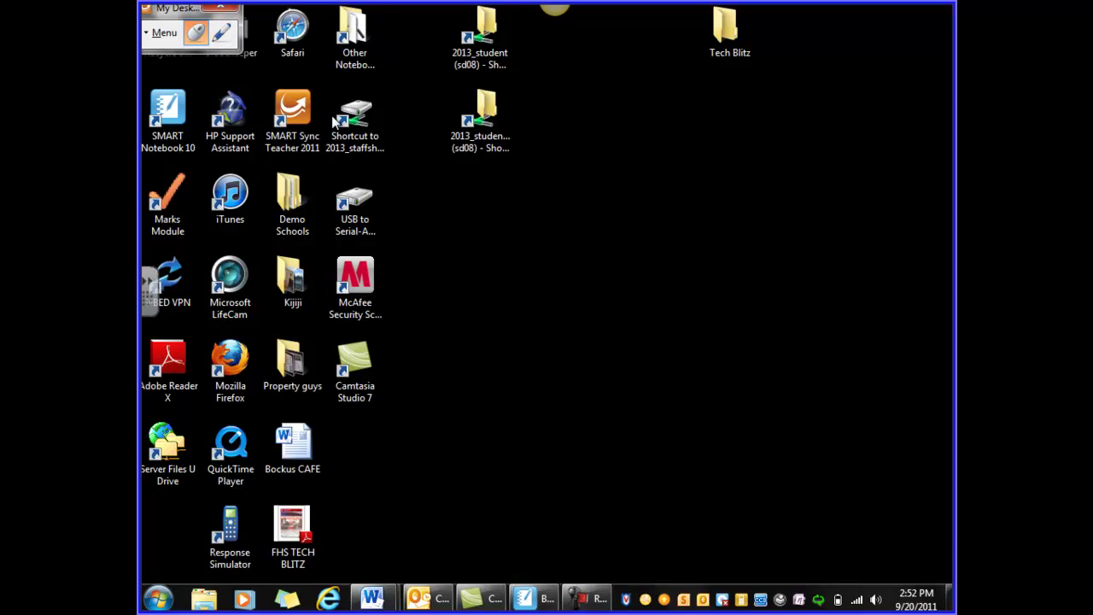
pyautogui.click(221, 34)
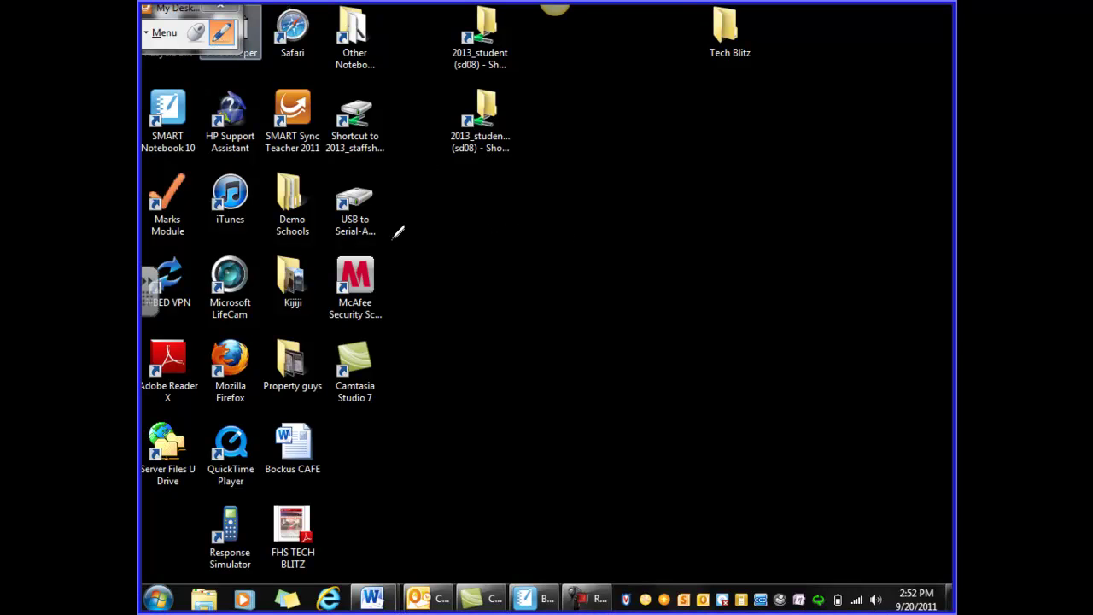
pyautogui.moveTo(384, 246)
pyautogui.mouseDown()
pyautogui.moveTo(296, 254)
pyautogui.moveTo(351, 225)
pyautogui.mouseUp()
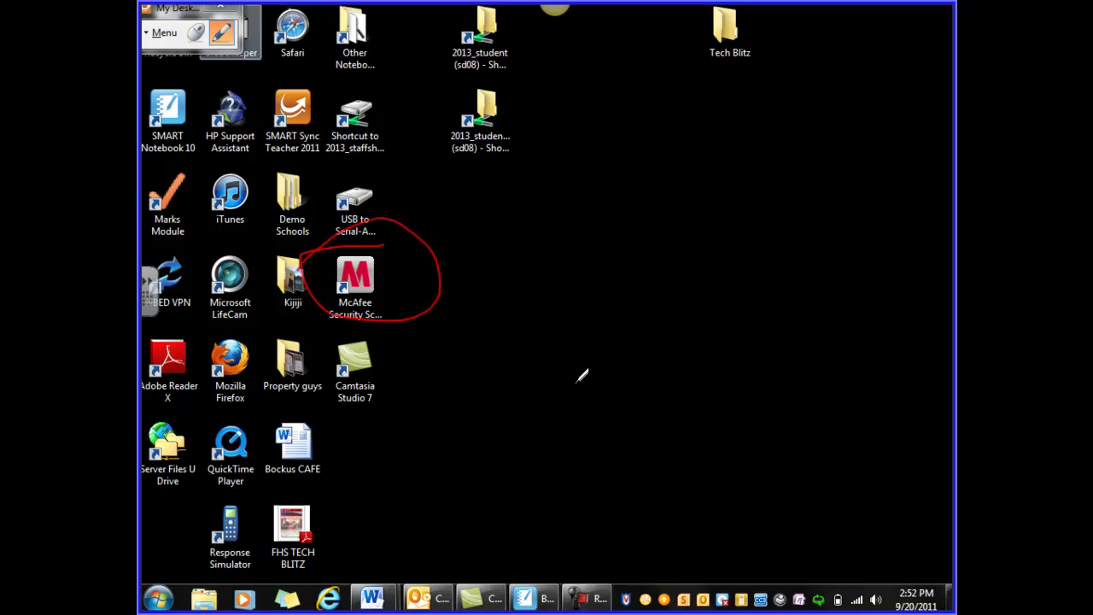
pyautogui.click(220, 12)
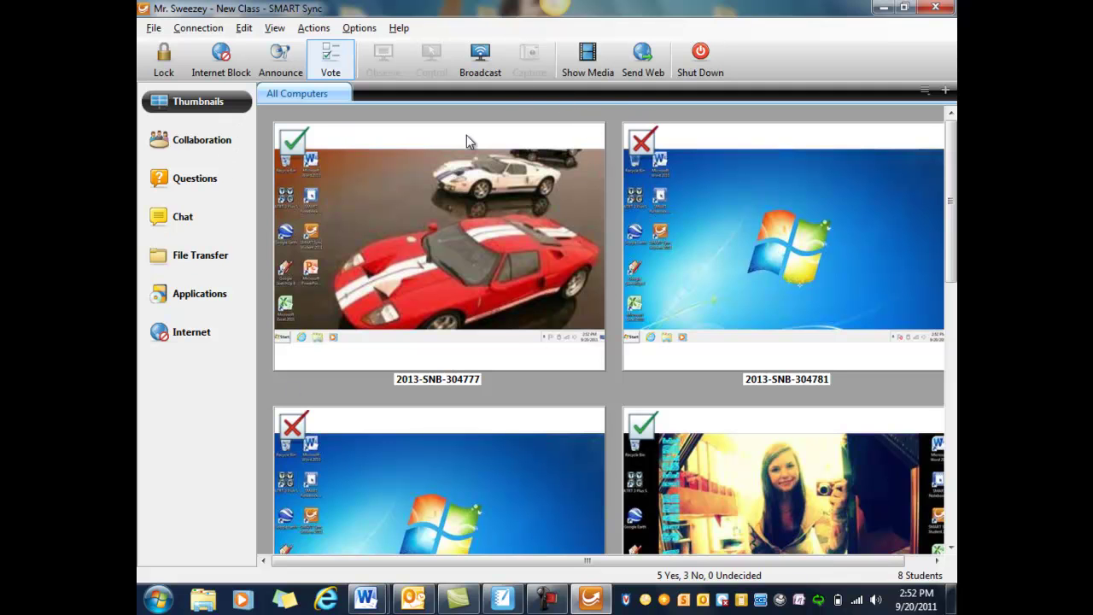
pyautogui.click(502, 259)
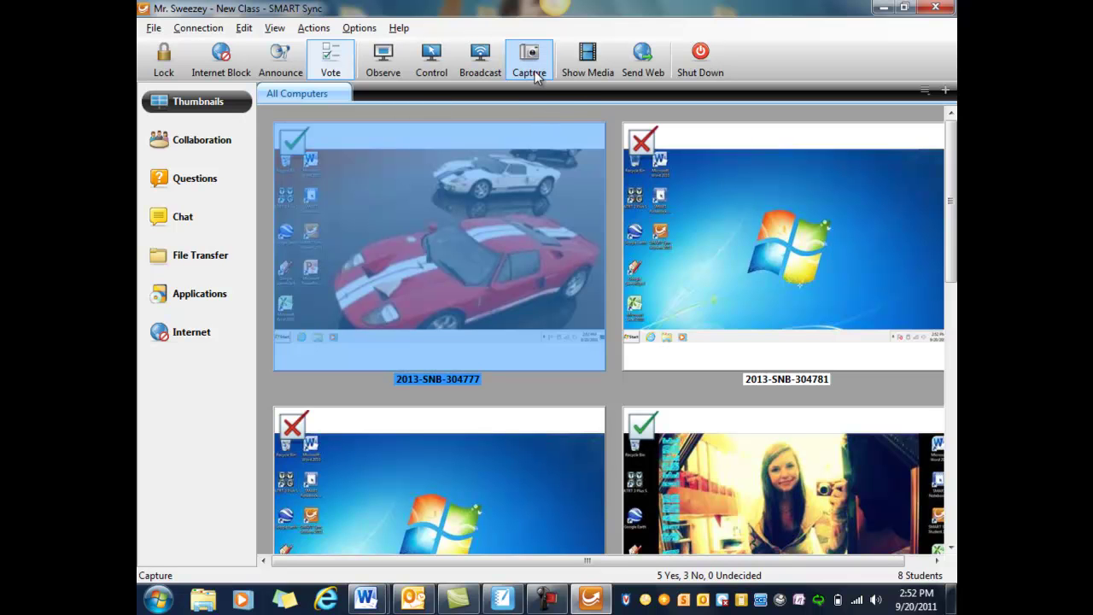
pyautogui.click(534, 75)
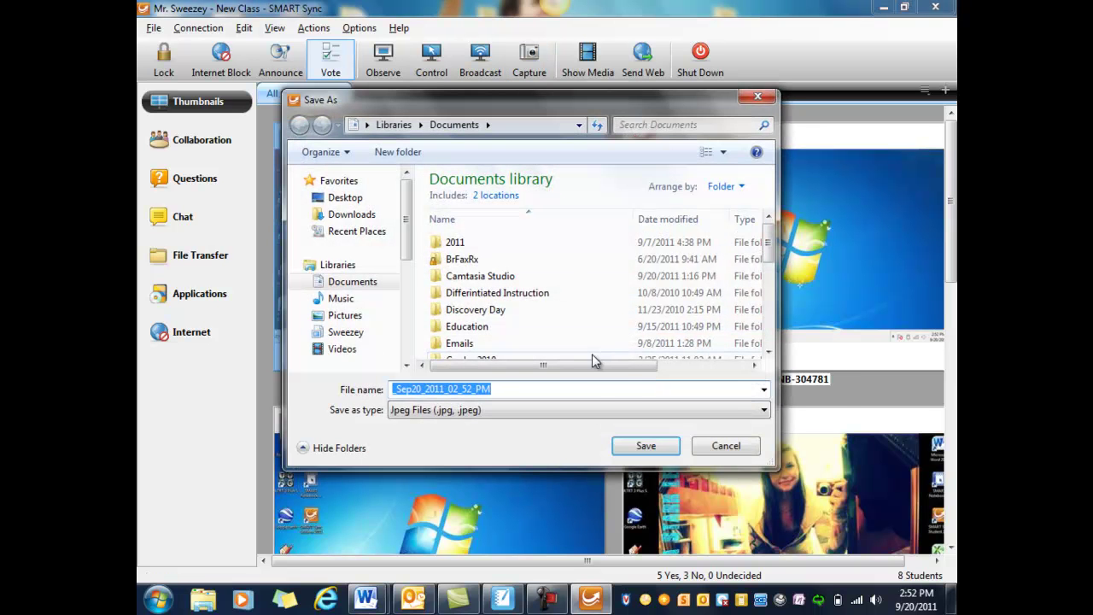
pyautogui.click(757, 99)
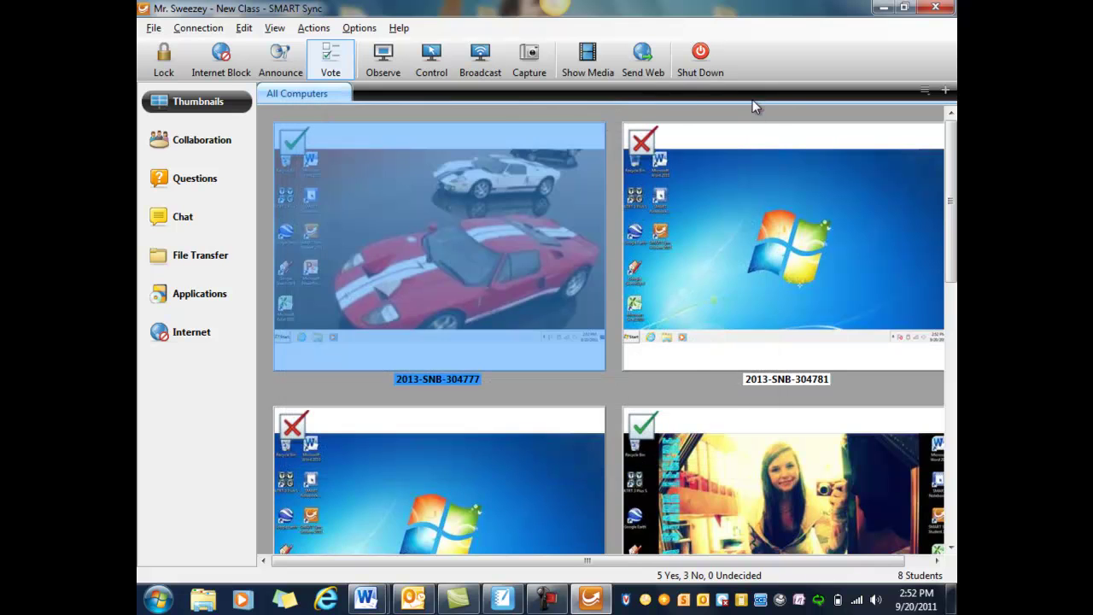
pyautogui.click(606, 272)
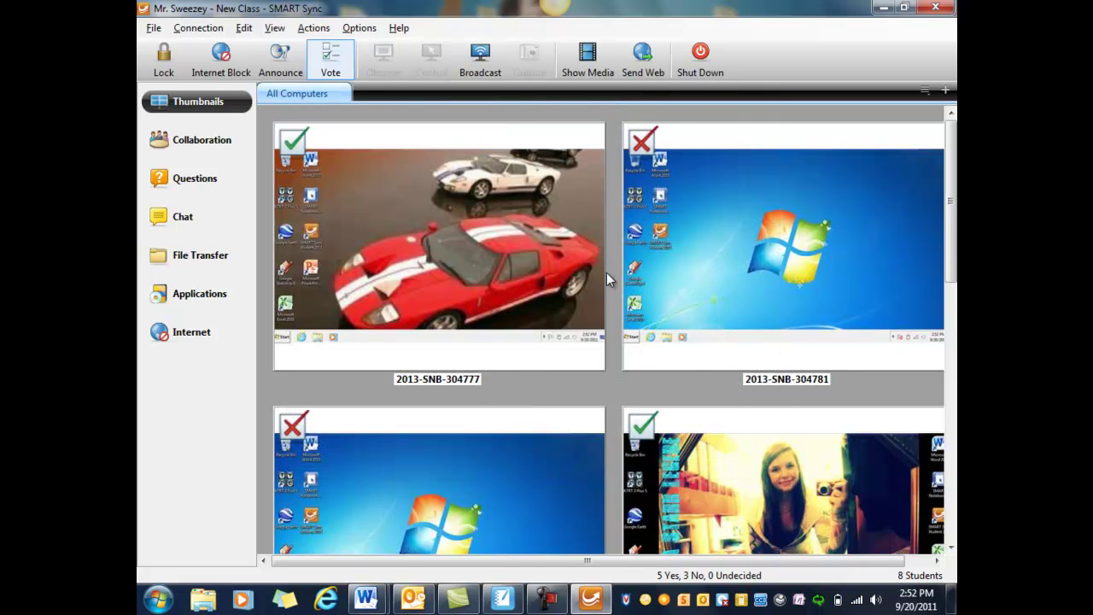
pyautogui.click(646, 64)
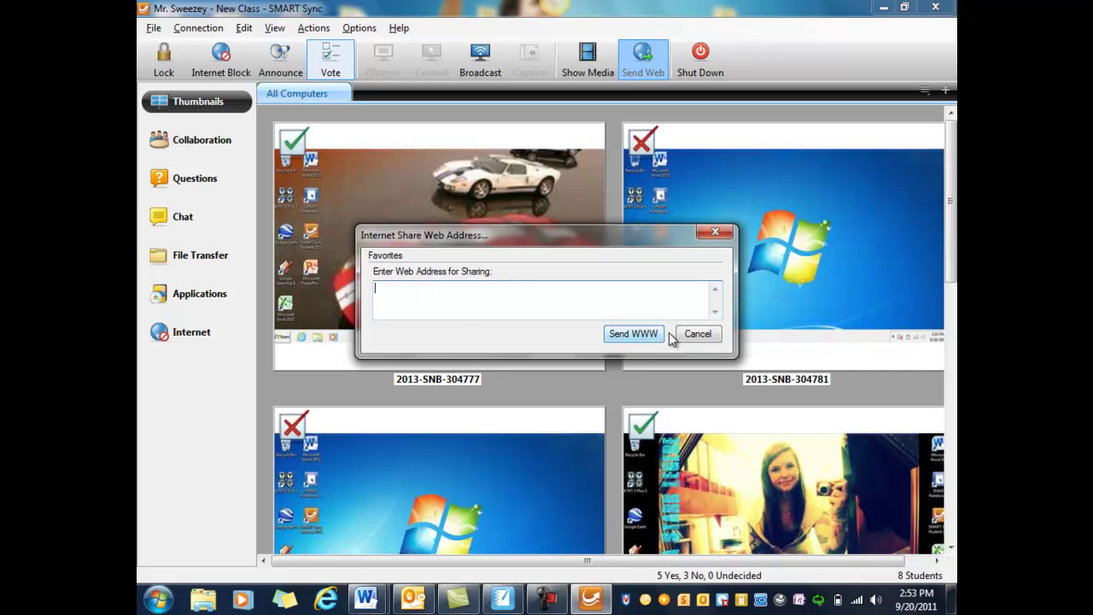
pyautogui.click(698, 334)
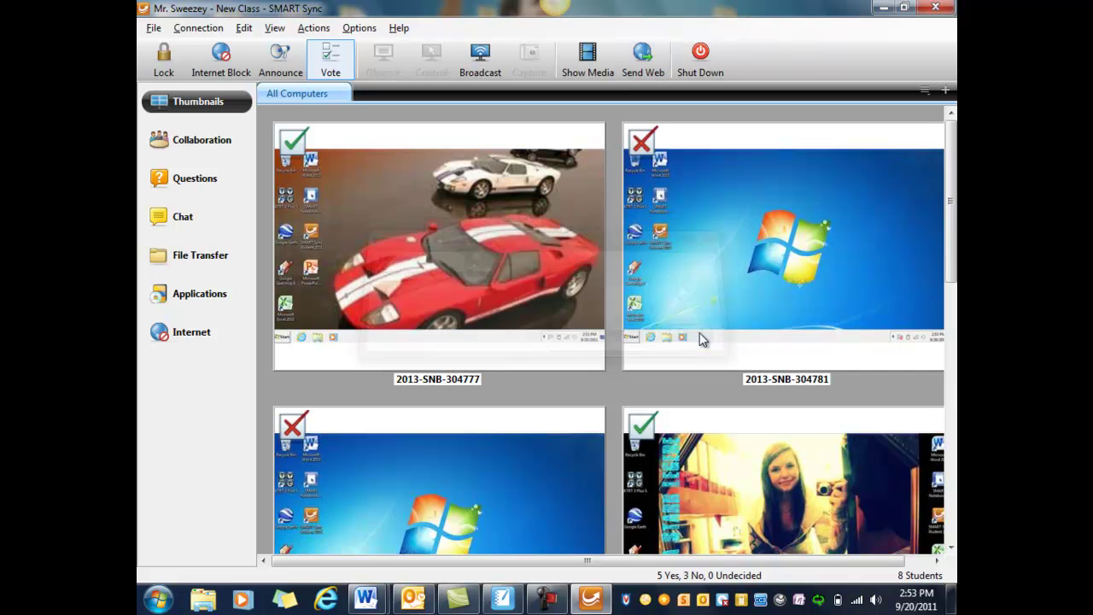
# - Switch to Internet Explorer and search Google for "discovery education canada" in the second tab
pyautogui.click(333, 603)
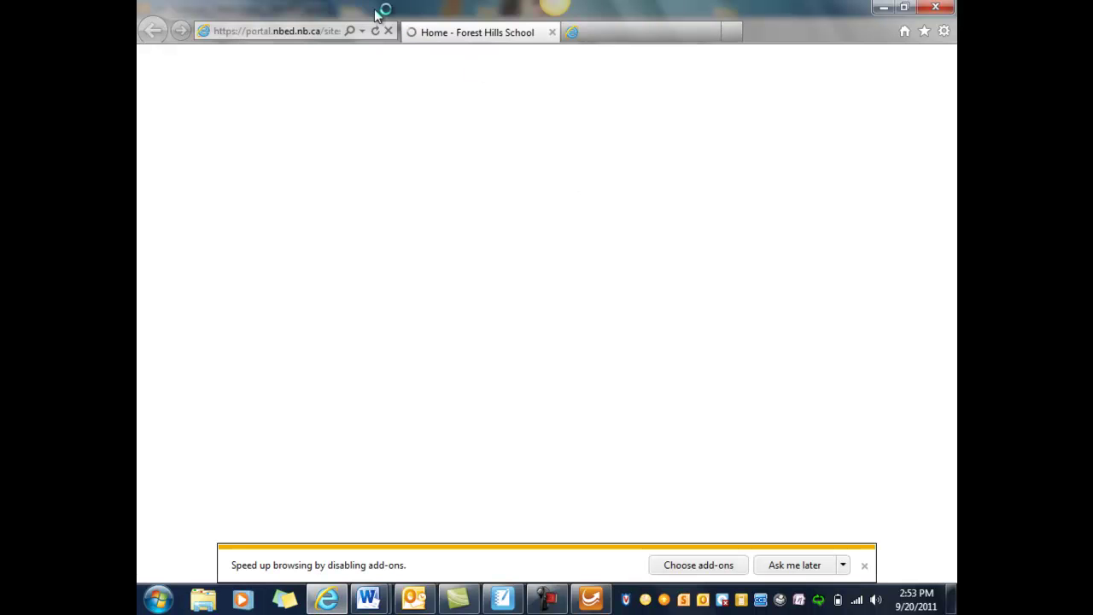
pyautogui.click(618, 32)
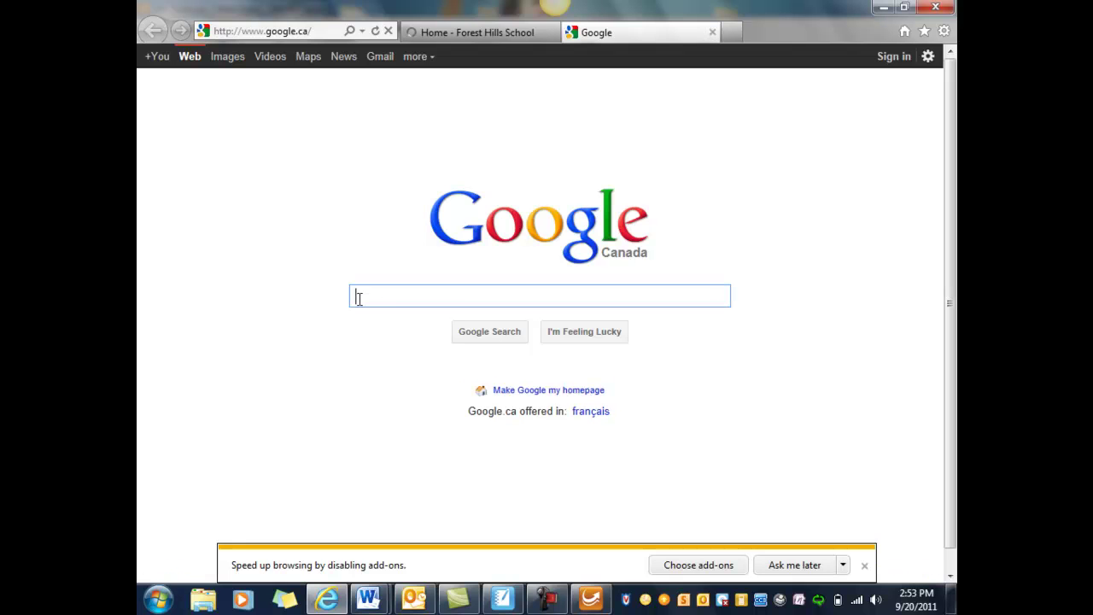
pyautogui.write('dsi')
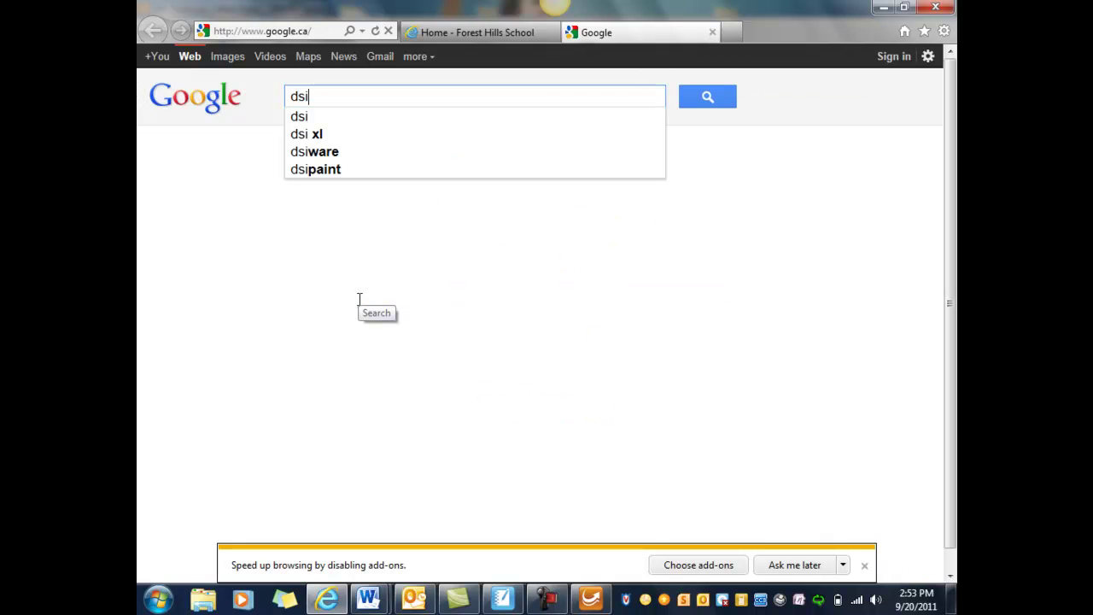
pyautogui.press('BackSpace')
pyautogui.press('BackSpace')
pyautogui.write('iscovery e')
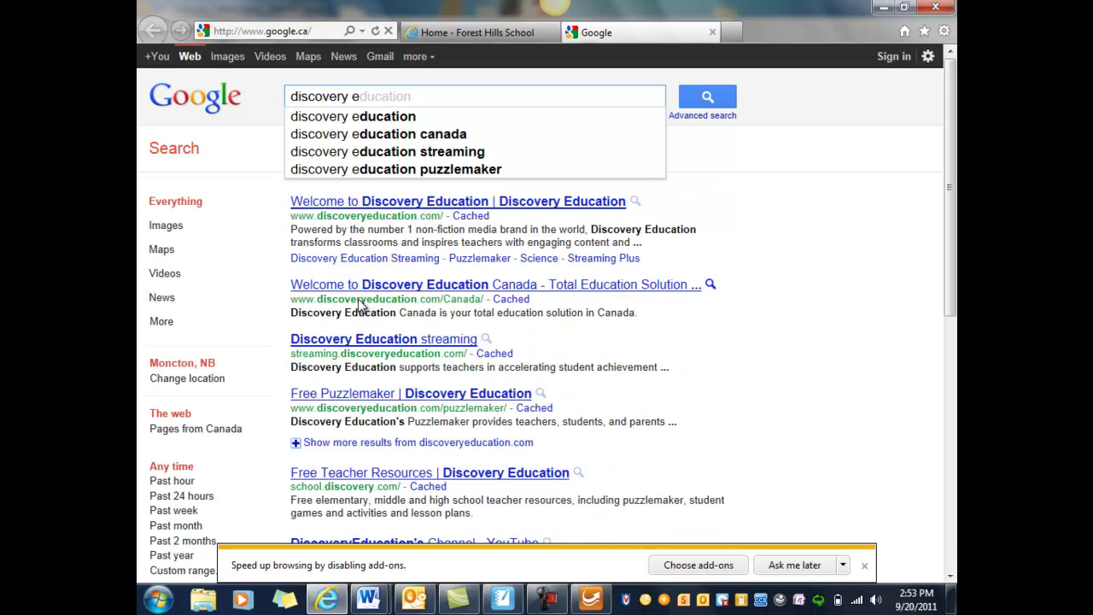
pyautogui.press('Down')
pyautogui.press('Down')
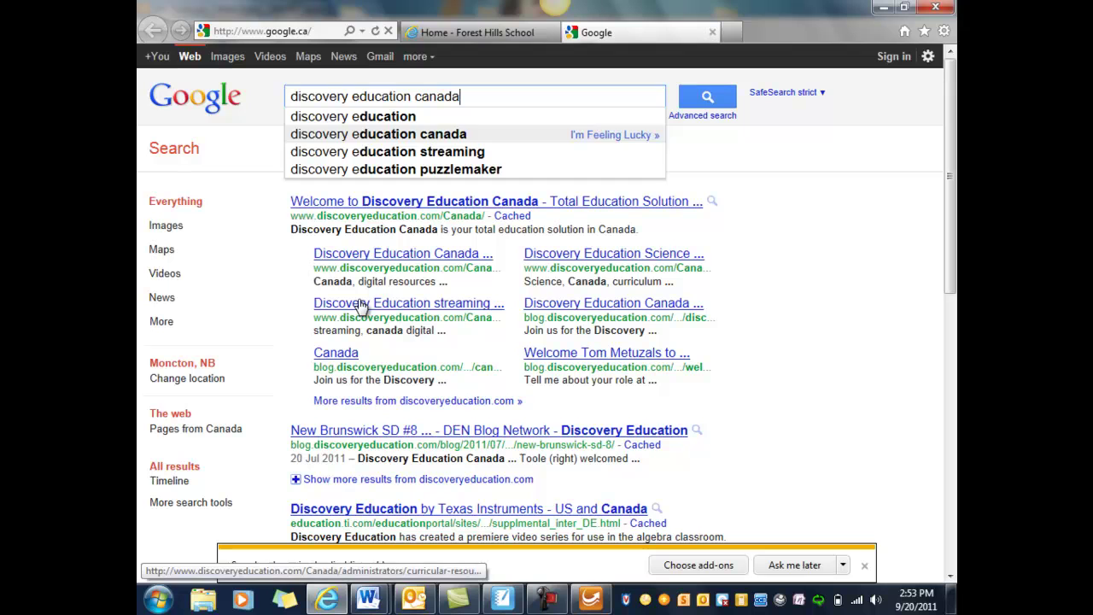
pyautogui.press('Return')
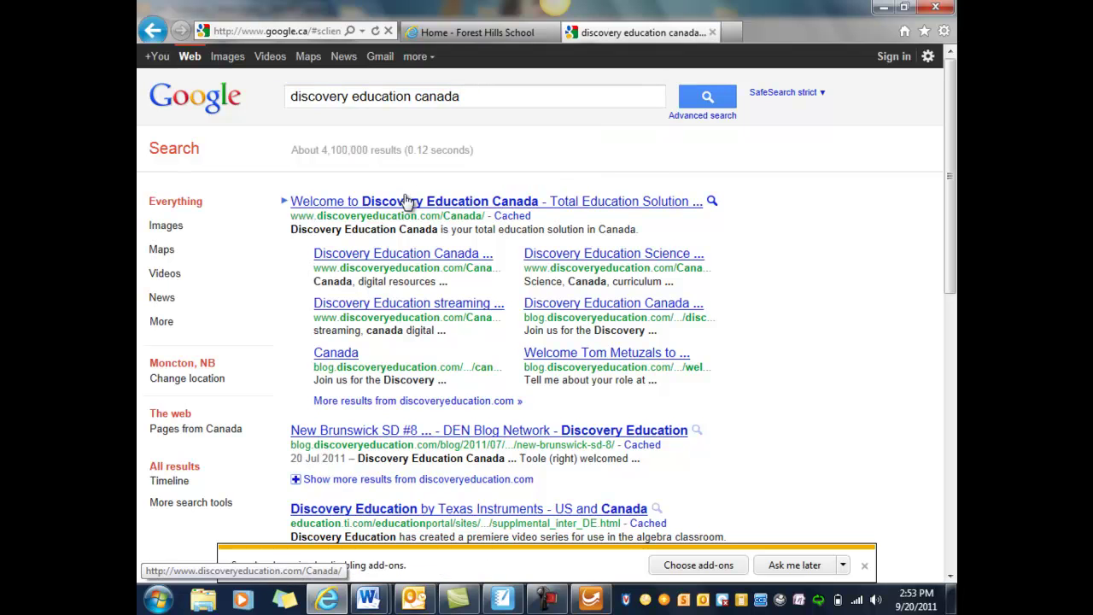
# - Open the Welcome to Discovery Education Canada result, postpone the add-ons notice, and copy the page's web address
pyautogui.click(394, 201)
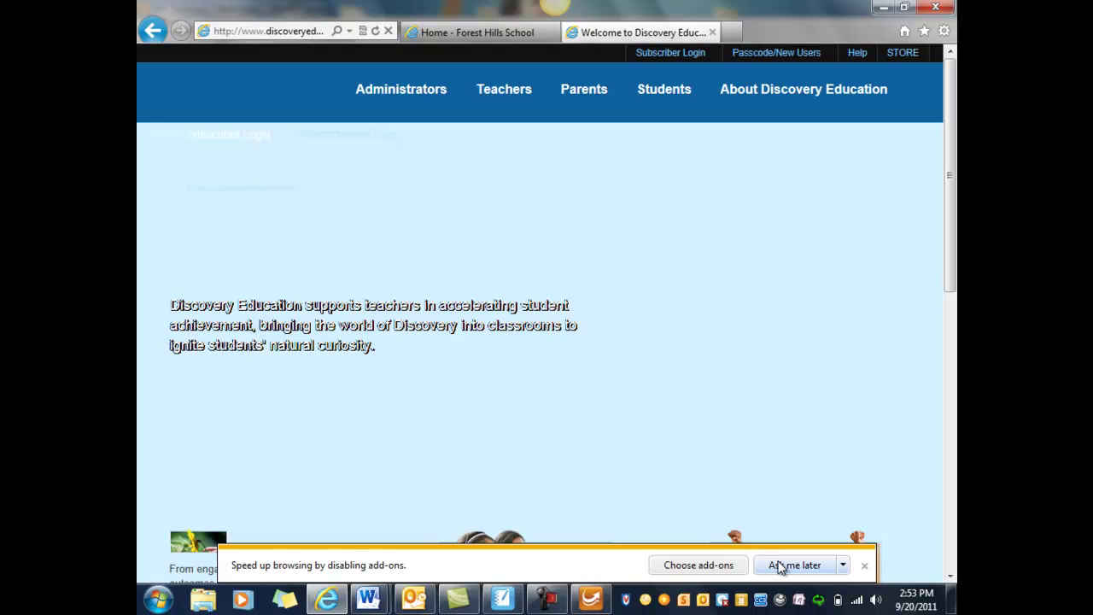
pyautogui.click(780, 565)
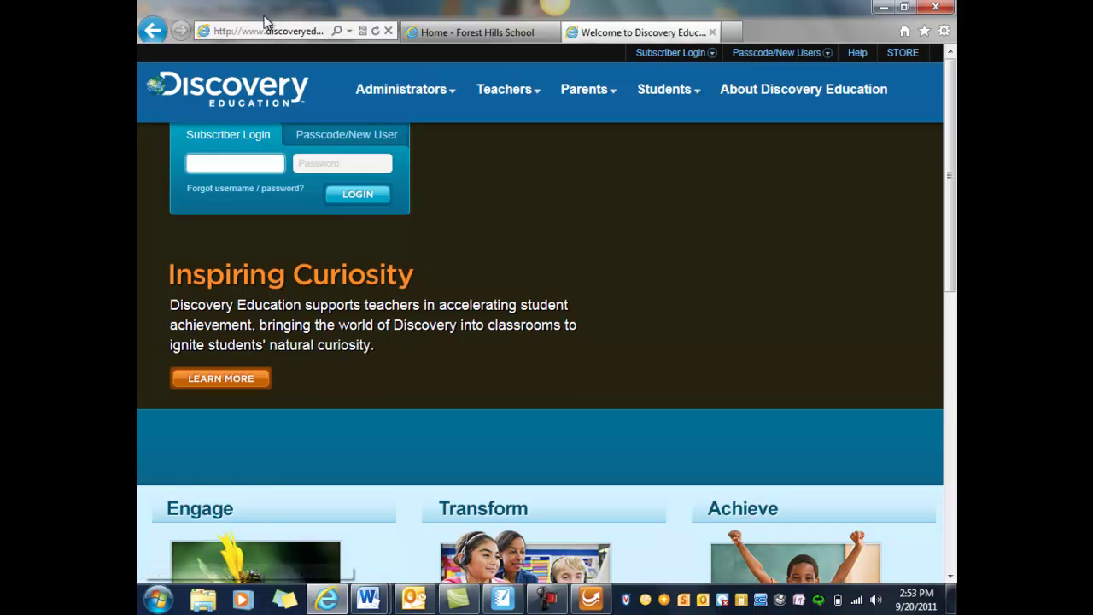
pyautogui.click(291, 32)
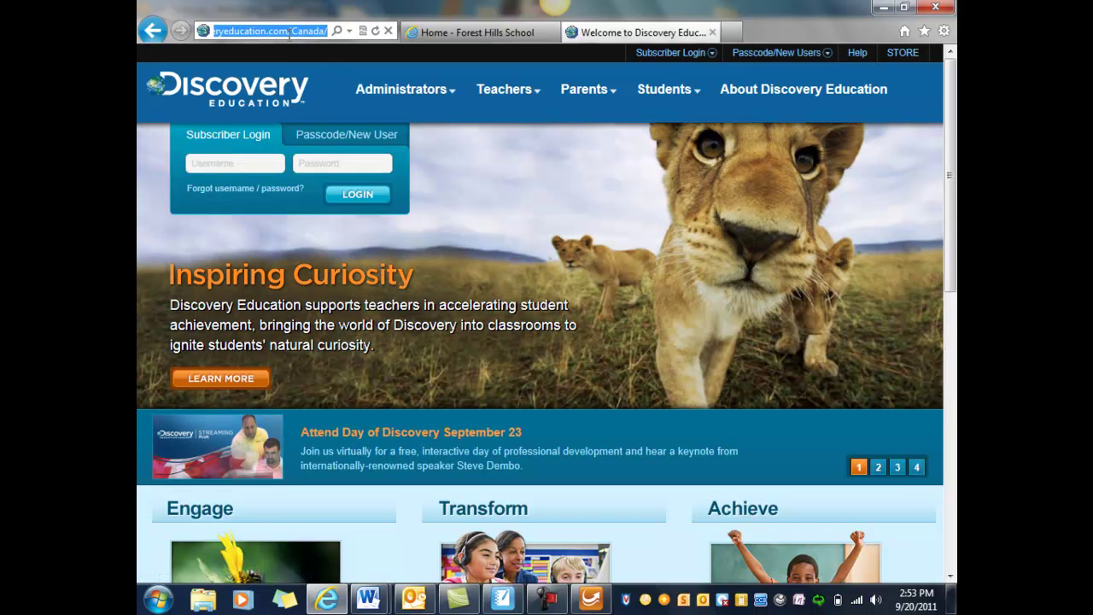
pyautogui.rightClick(274, 32)
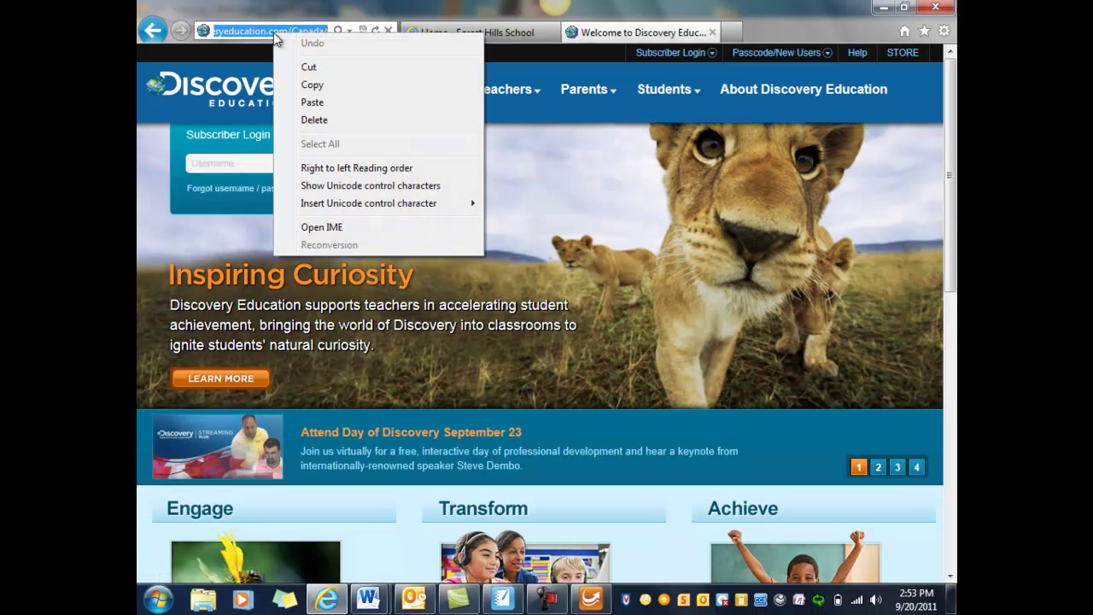
pyautogui.click(317, 84)
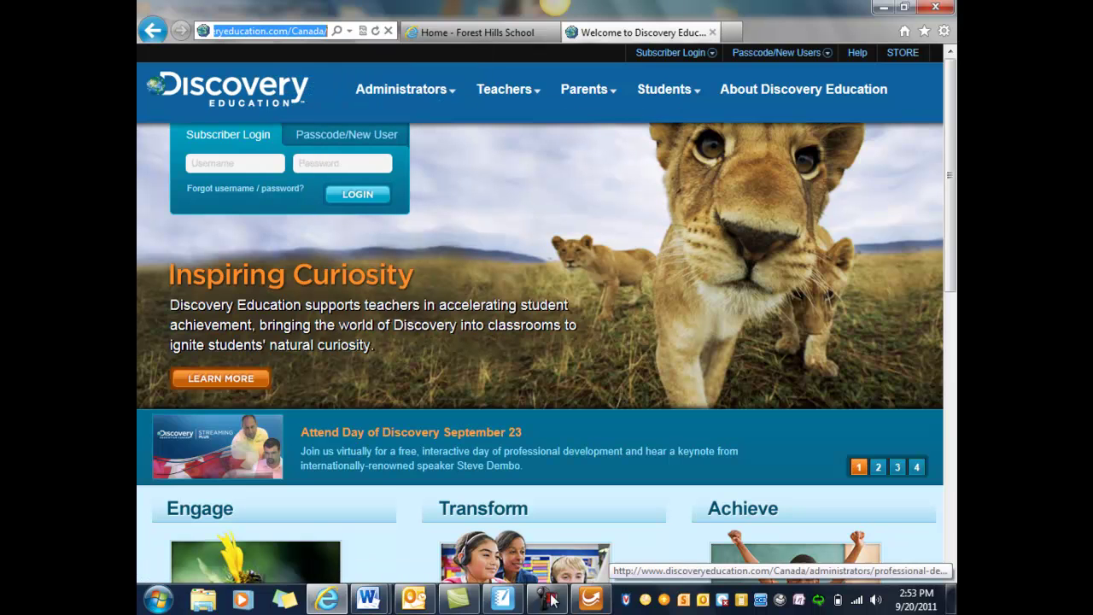
pyautogui.click(590, 597)
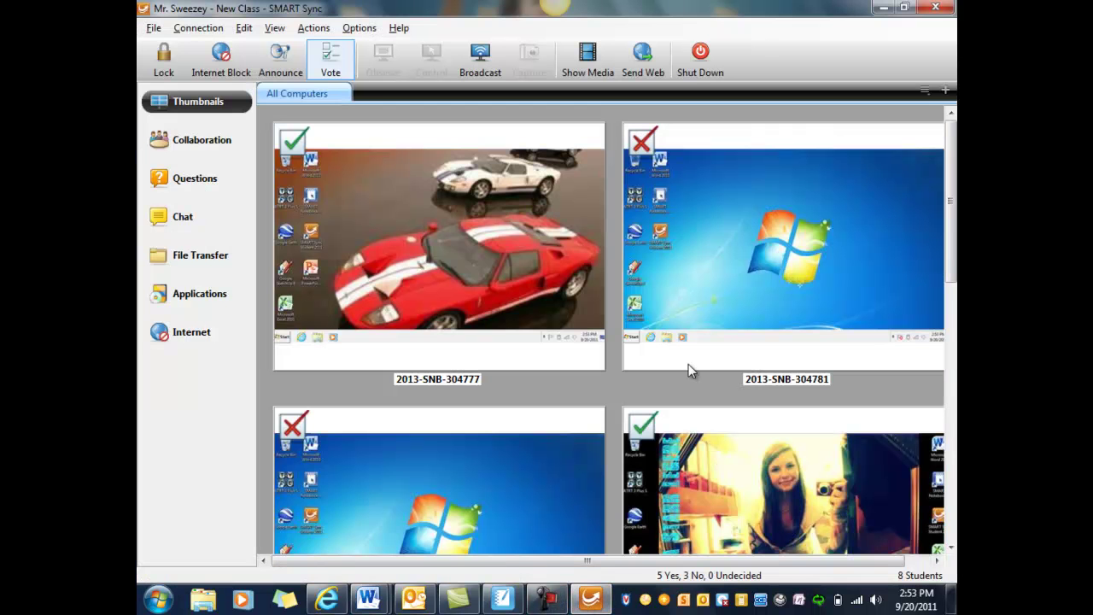
pyautogui.click(642, 60)
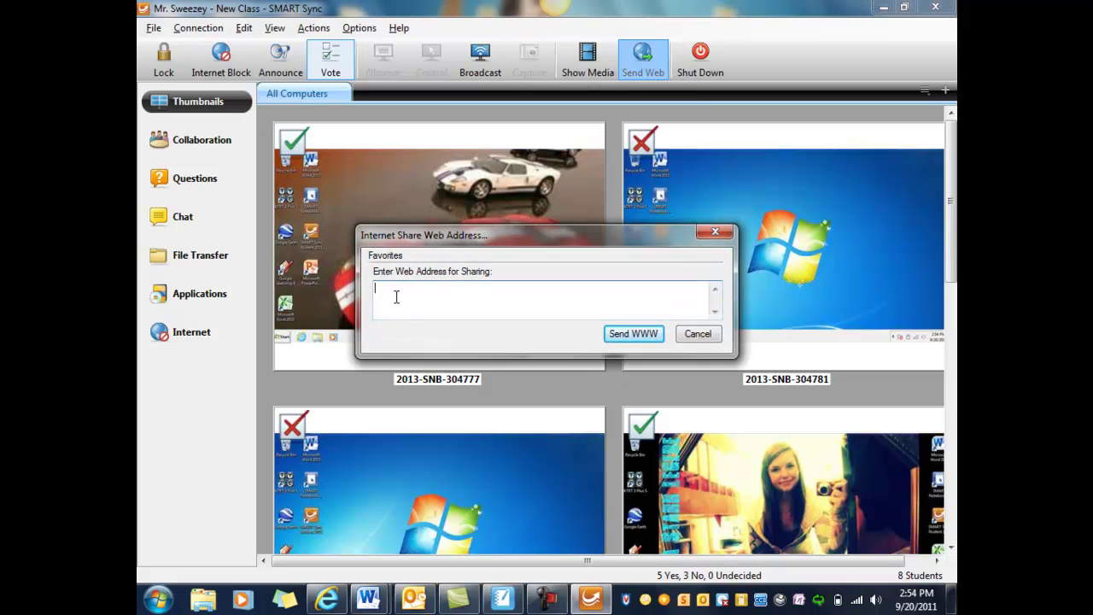
pyautogui.rightClick(396, 297)
pyautogui.click(436, 367)
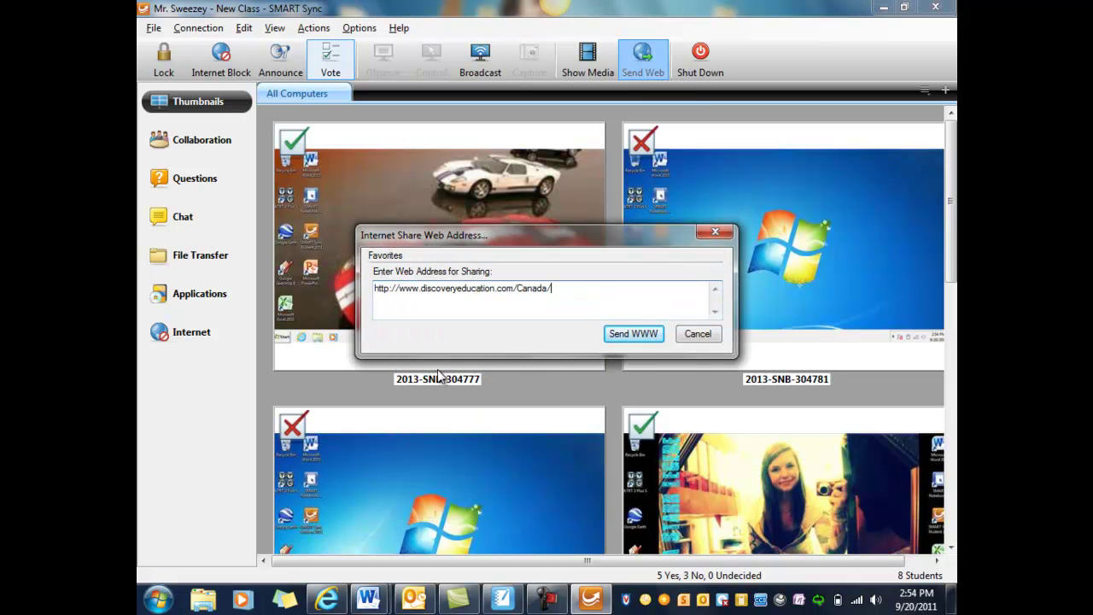
pyautogui.click(629, 336)
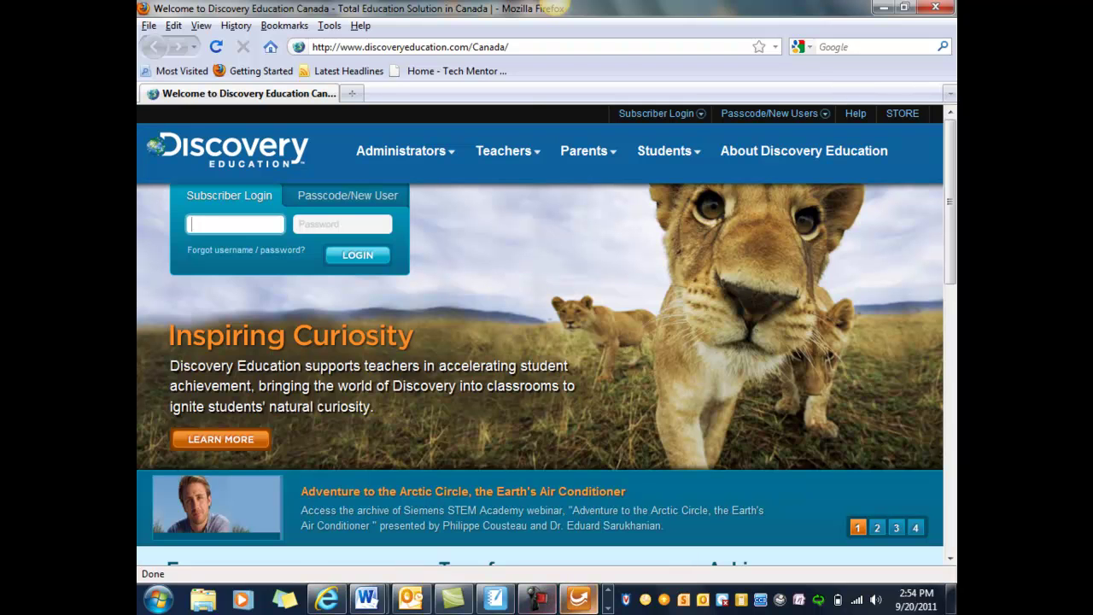
pyautogui.click(578, 599)
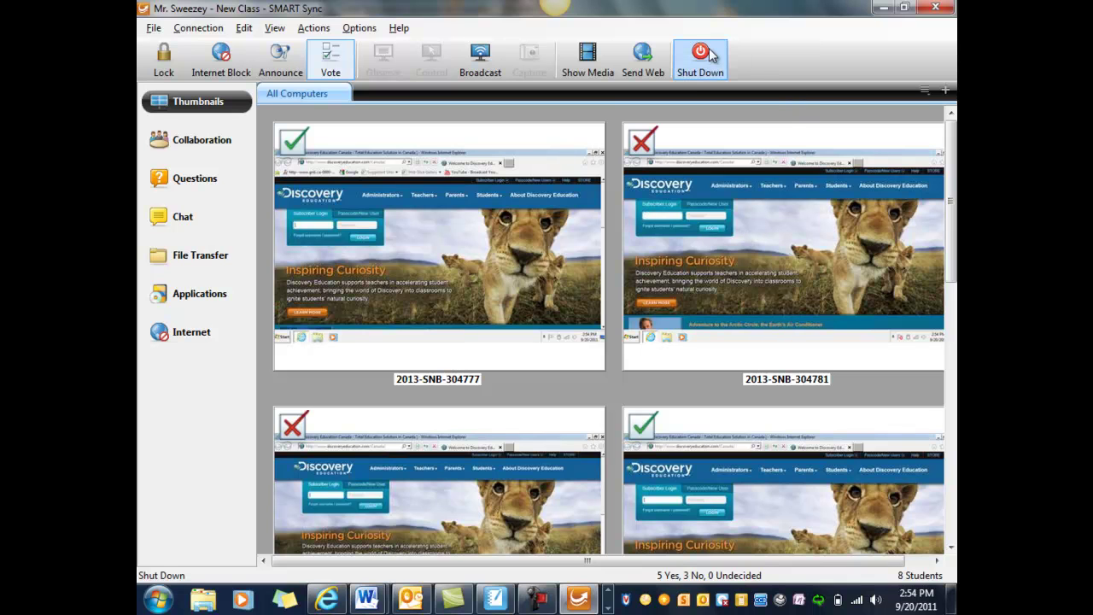
# - Examine the shutdown and disconnect options for student computer 2013-SNB-304781, leaving the computer deselected
pyautogui.click(704, 206)
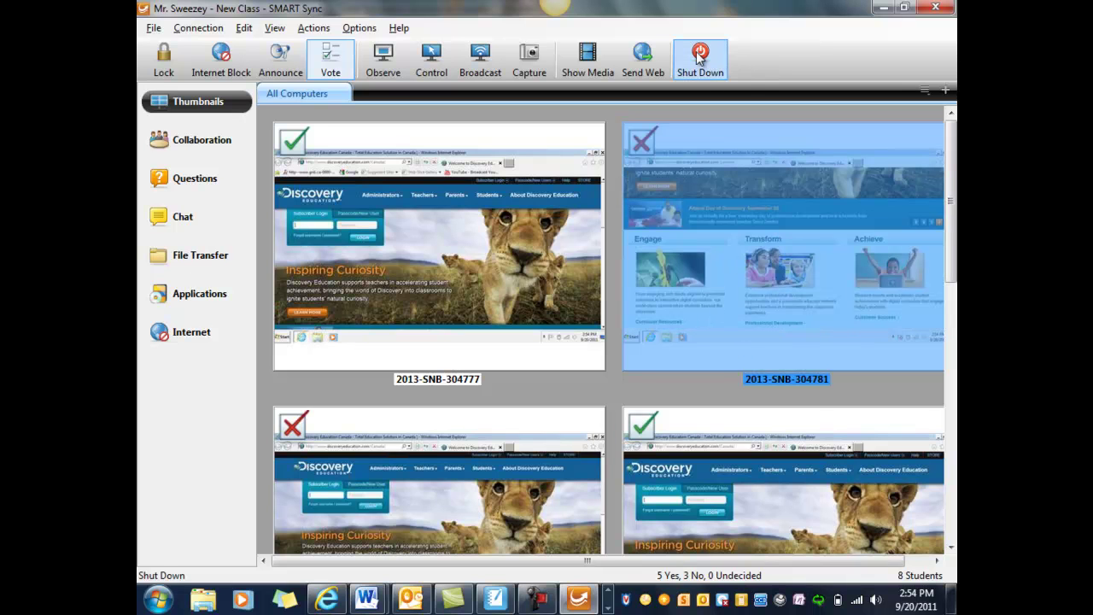
pyautogui.click(611, 259)
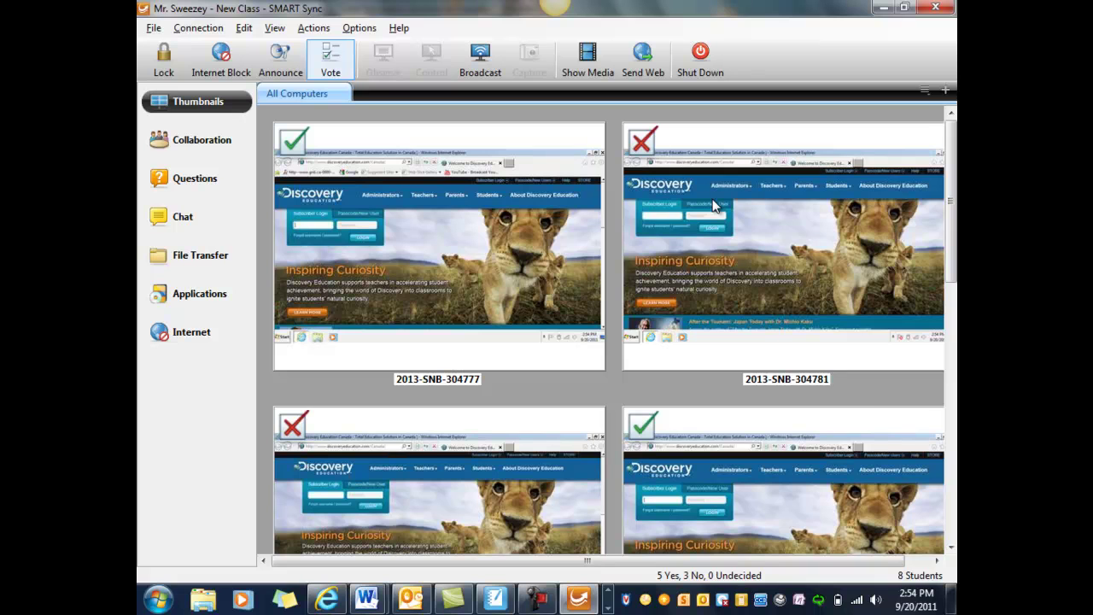
pyautogui.rightClick(716, 205)
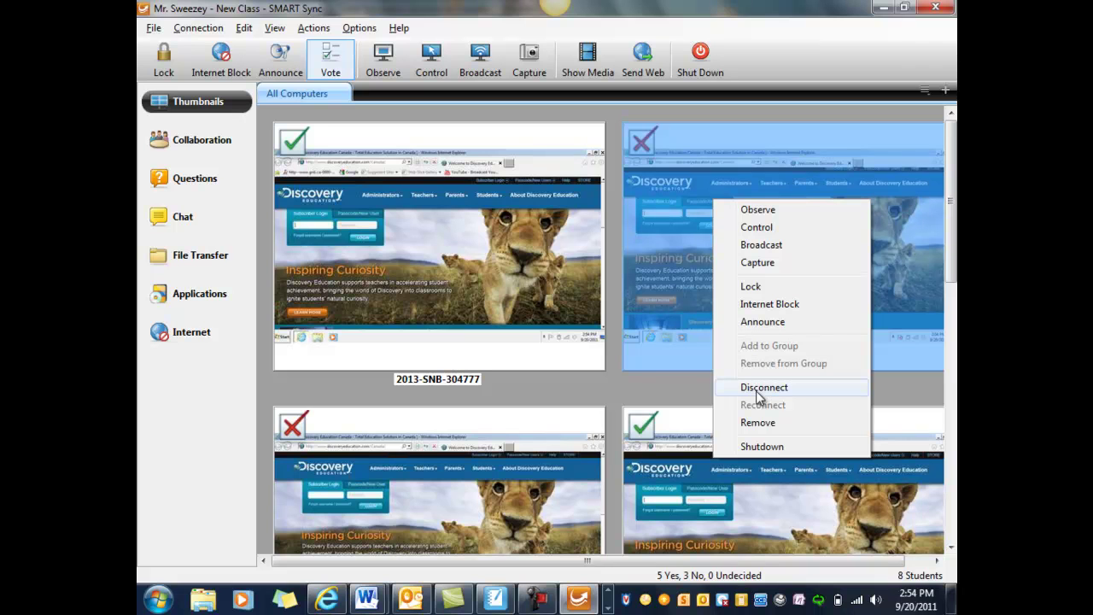
pyautogui.click(566, 386)
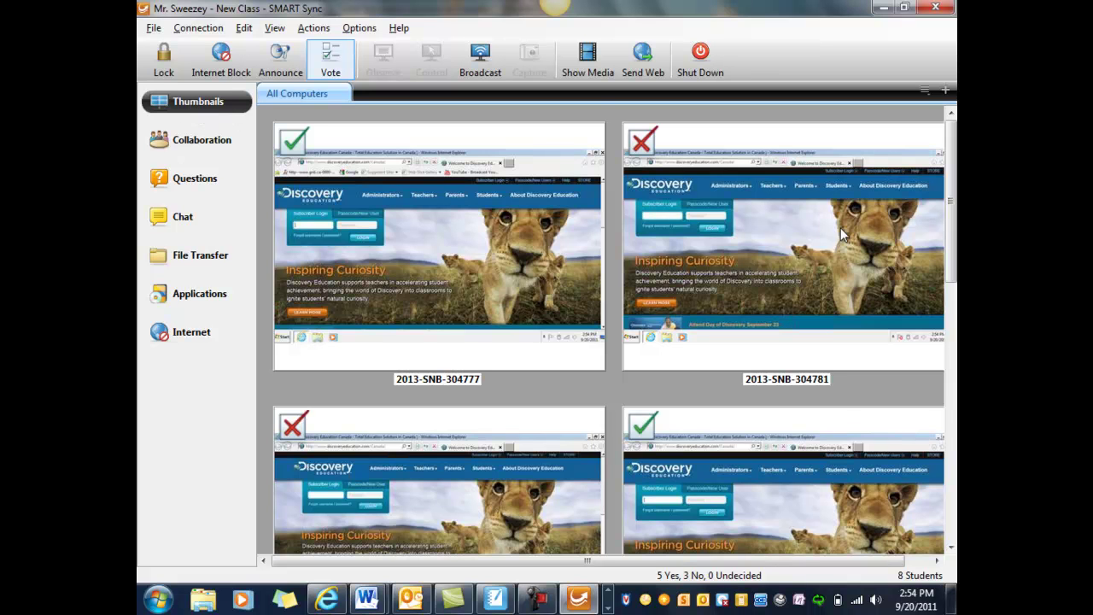
# - End the class vote to clear the vote marks from the student thumbnails
pyautogui.moveTo(948, 188); pyautogui.dragTo(937, 445)
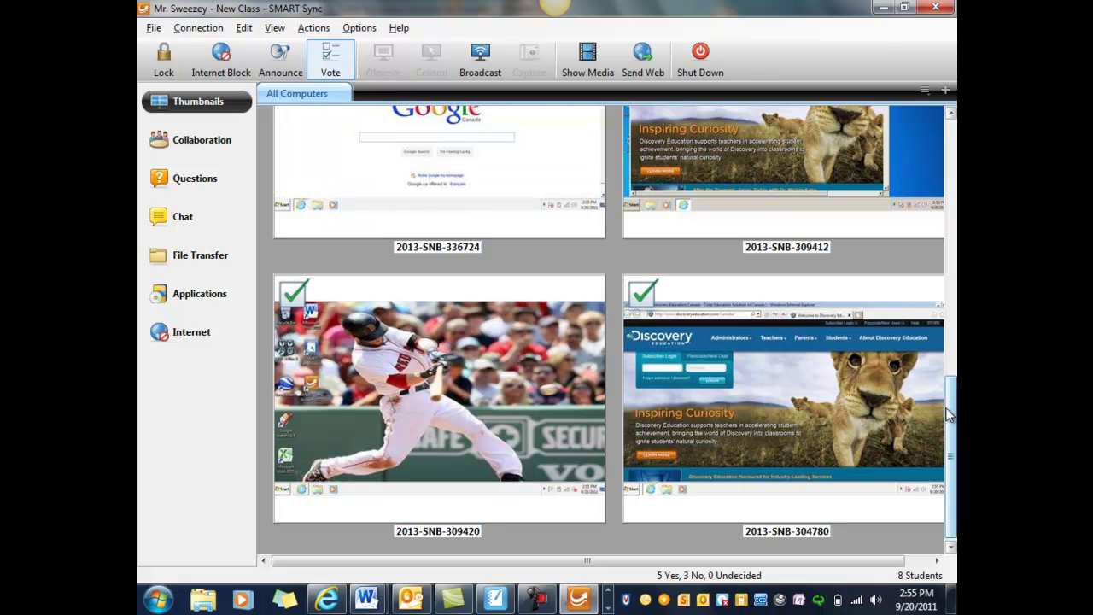
pyautogui.moveTo(947, 415); pyautogui.dragTo(945, 335)
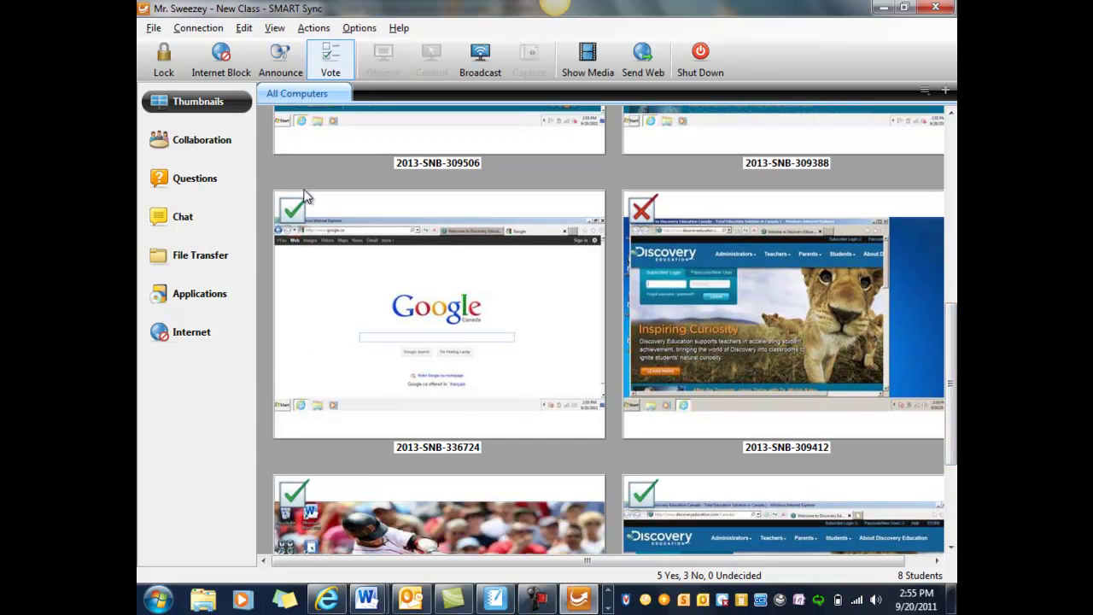
pyautogui.click(331, 59)
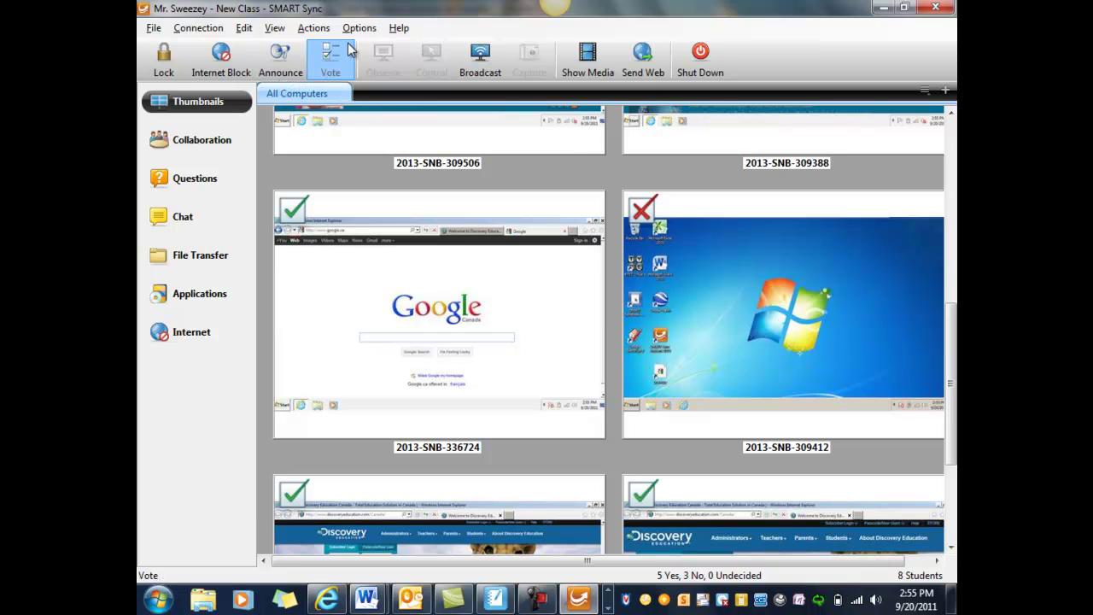
pyautogui.click(518, 315)
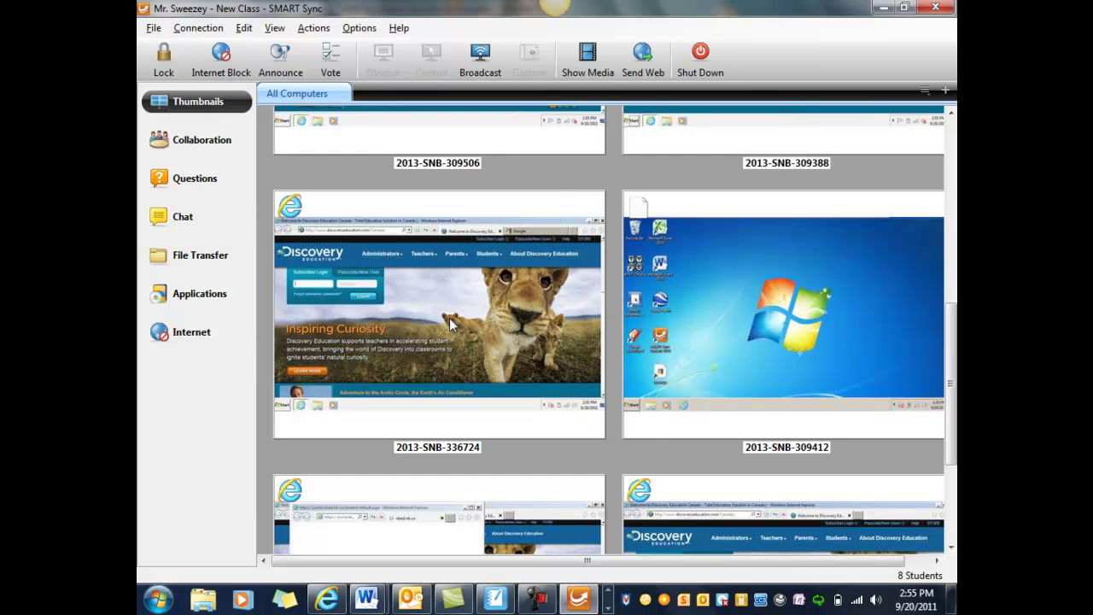
# - Look through all the student thumbnails to check each active application icon and web page
pyautogui.scroll(5, 936, 248)
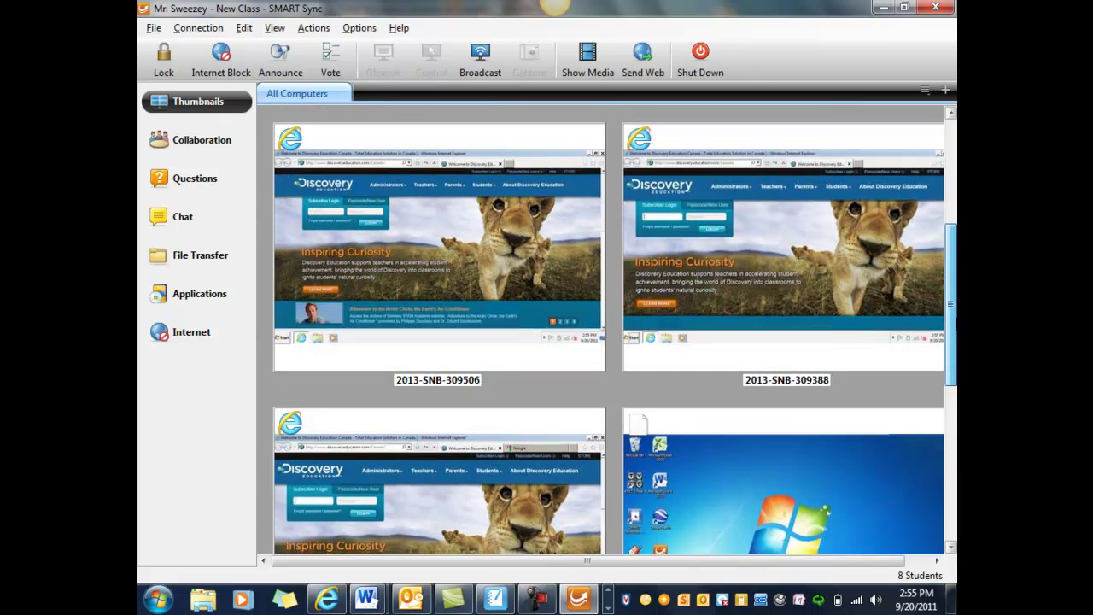
pyautogui.scroll(2, 934, 243)
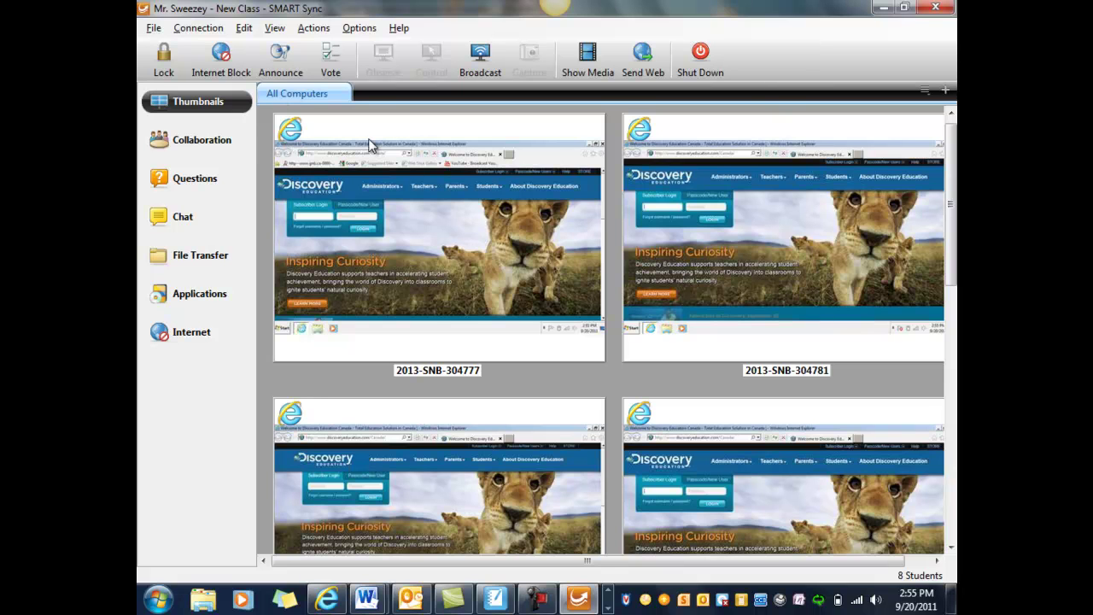
pyautogui.scroll(-3, 934, 300)
pyautogui.scroll(-6, 934, 300)
pyautogui.scroll(3, 908, 393)
pyautogui.scroll(7, 908, 393)
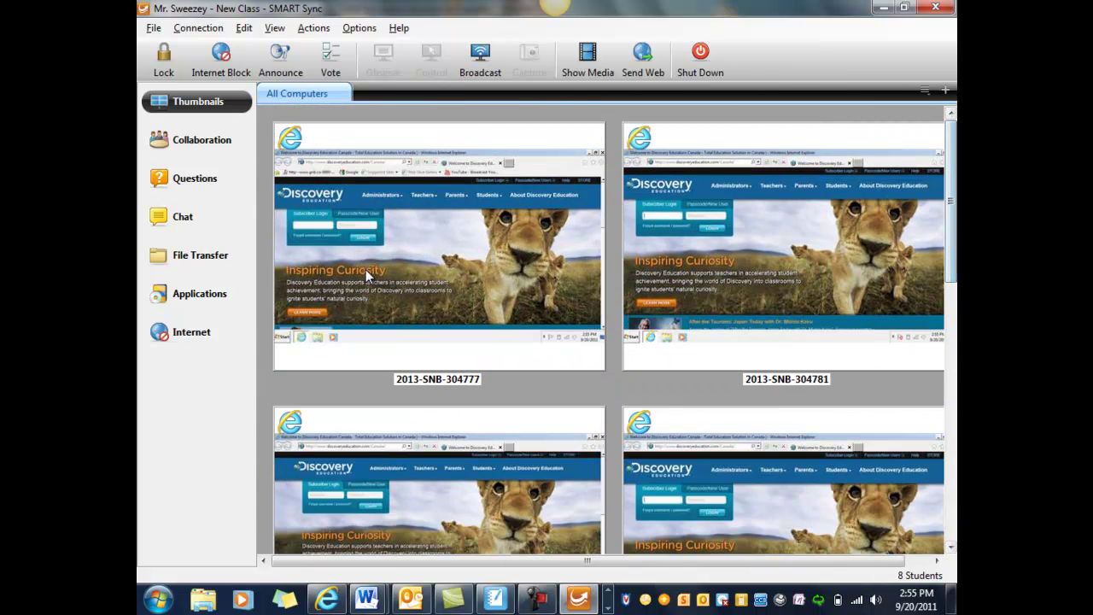